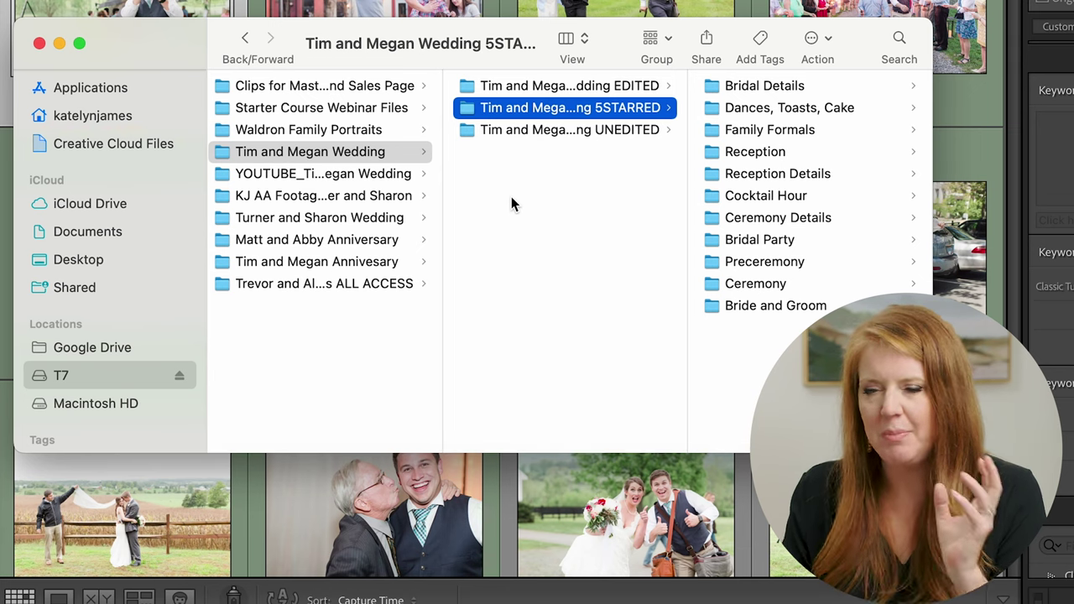
Review the Dances, Family Formals, Reception, Reception Details, Cocktail Hour and Ceremony Details folders in Finder
click(752, 110)
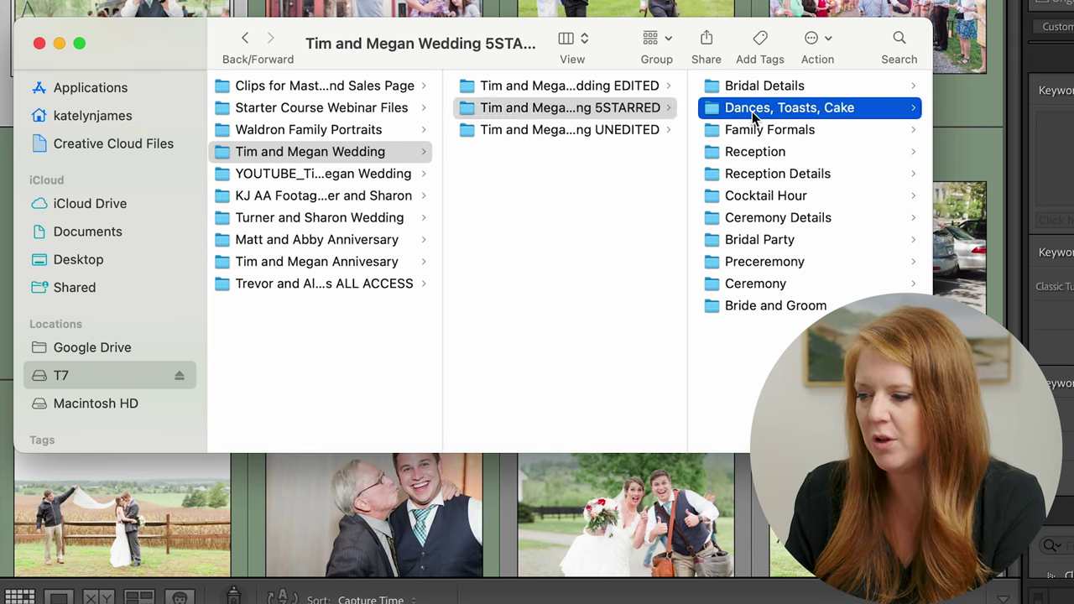
click(531, 130)
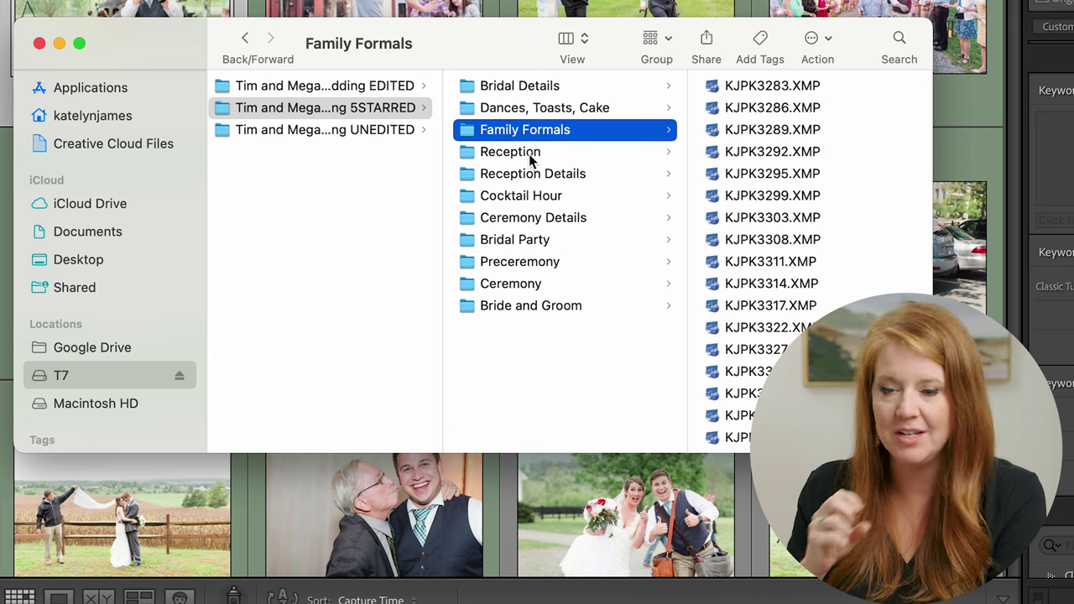
click(530, 153)
click(533, 176)
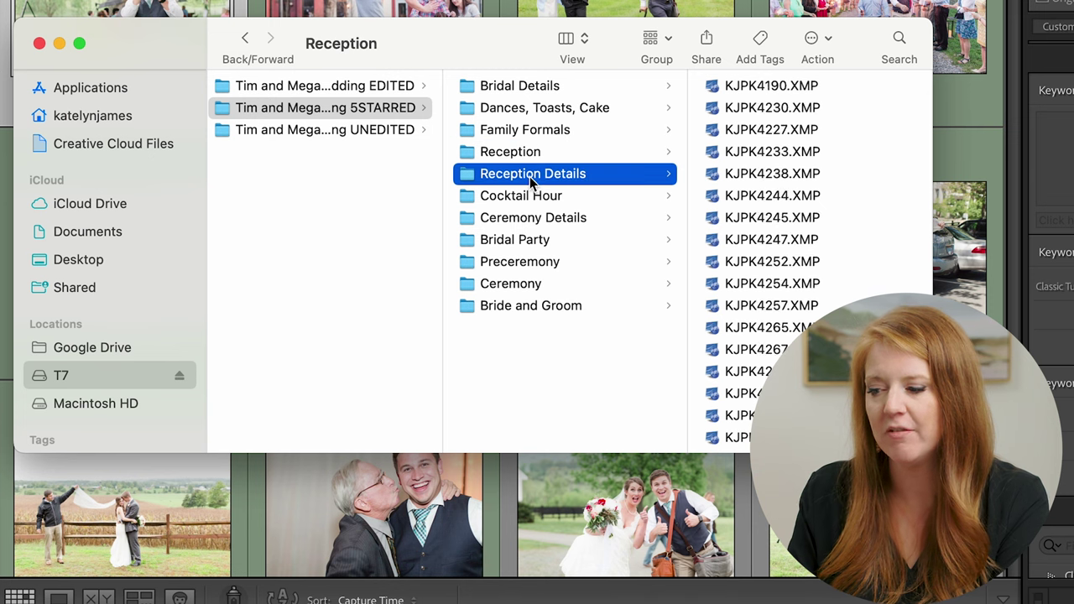
click(534, 197)
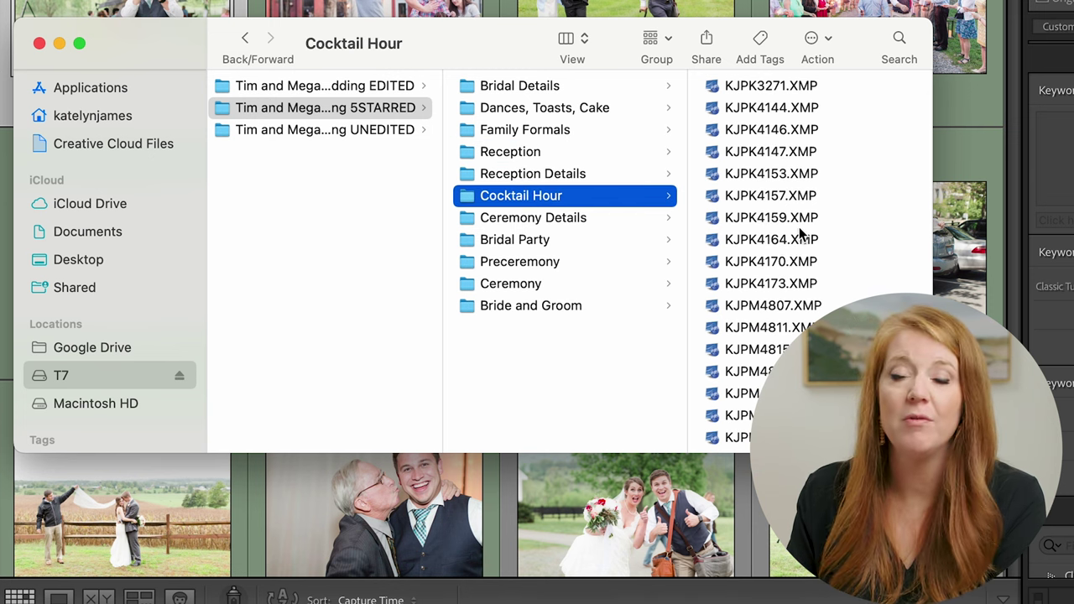
scroll(801, 235, up, 10)
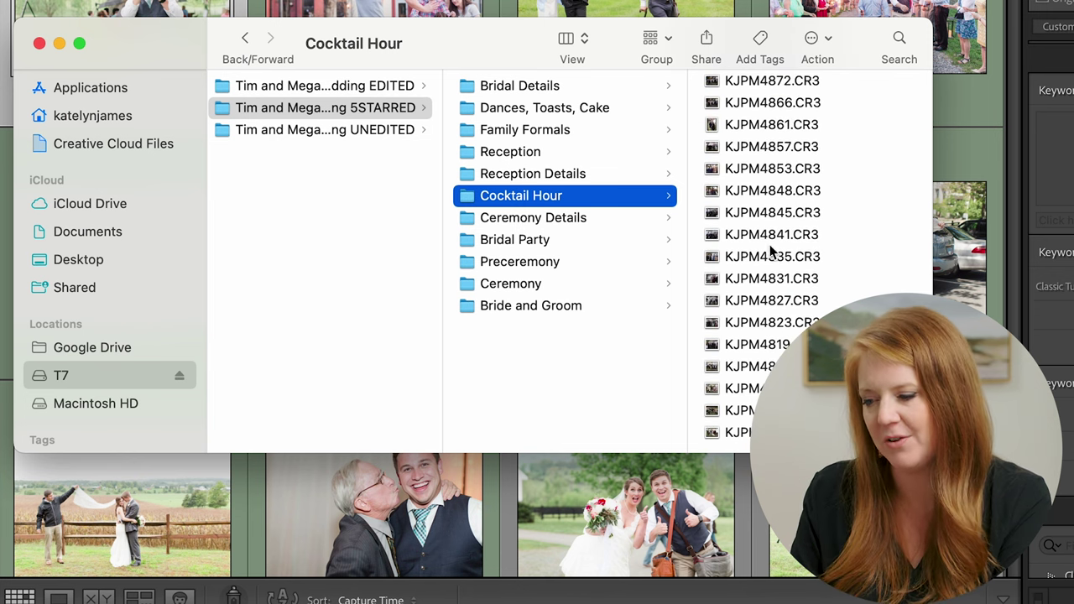
click(505, 218)
Return to the starred wedding folder and switch back to Lightroom's photo grid
click(277, 109)
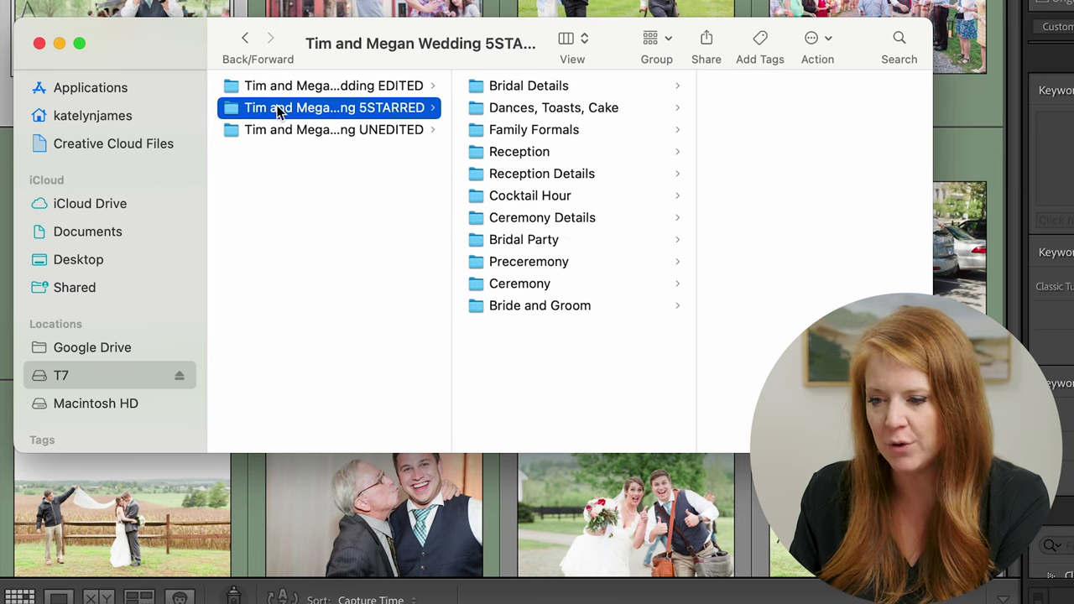
click(276, 109)
key(super+Tab)
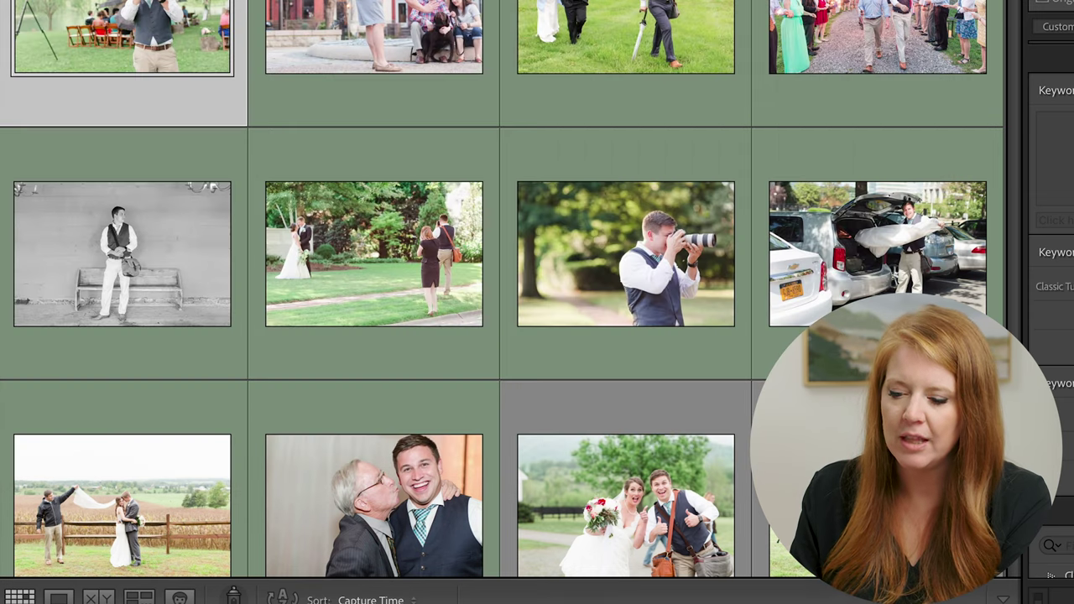
Open Lightroom's Import dialog with Cmd+Shift+I
key(super+shift+i)
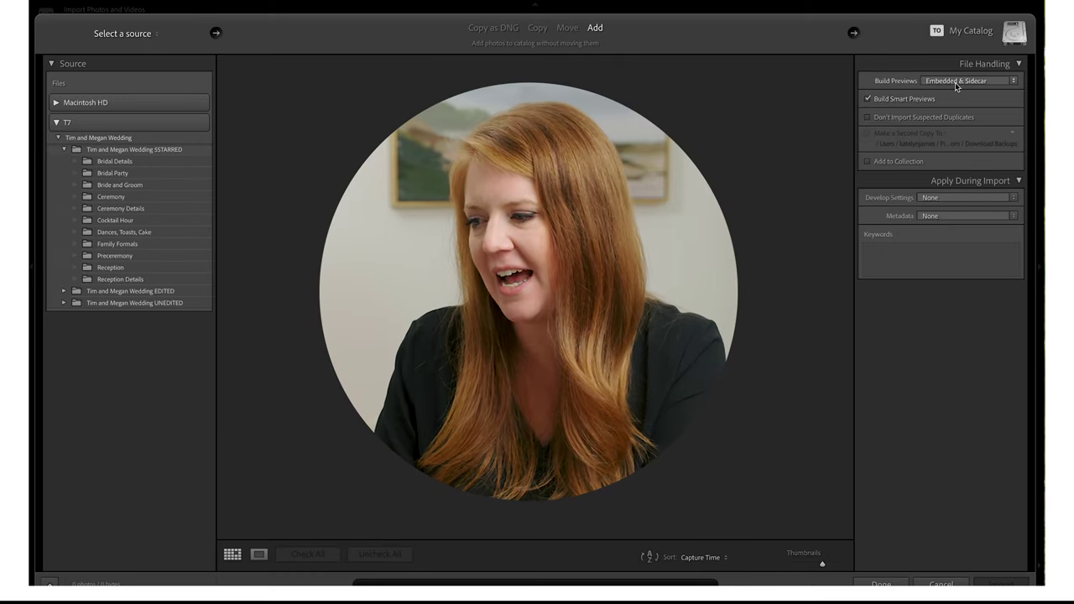
Set the import's Build Previews option to Standard in File Handling
click(948, 81)
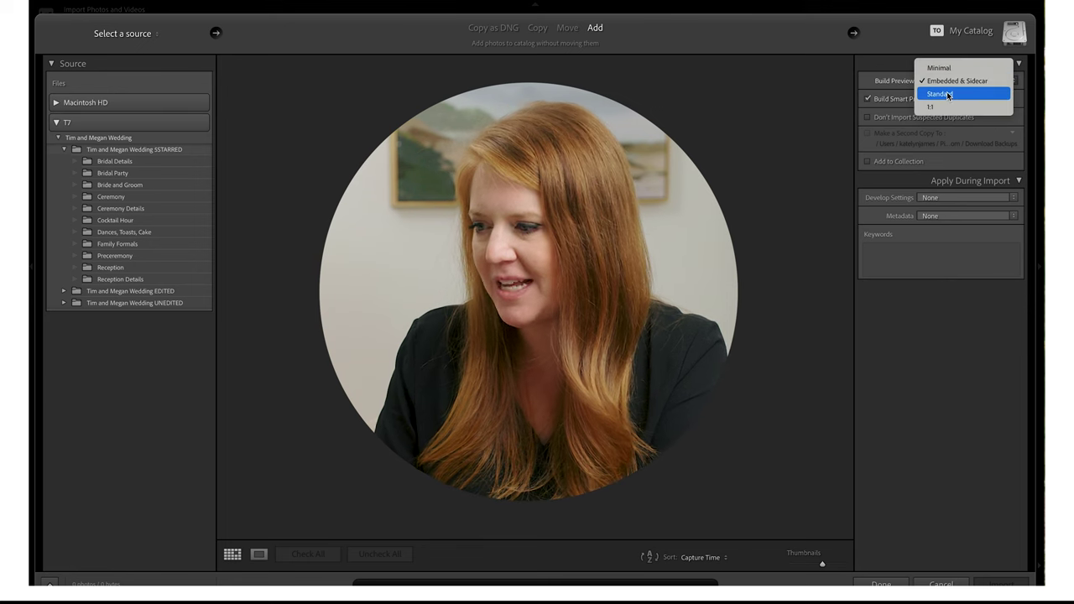
click(946, 92)
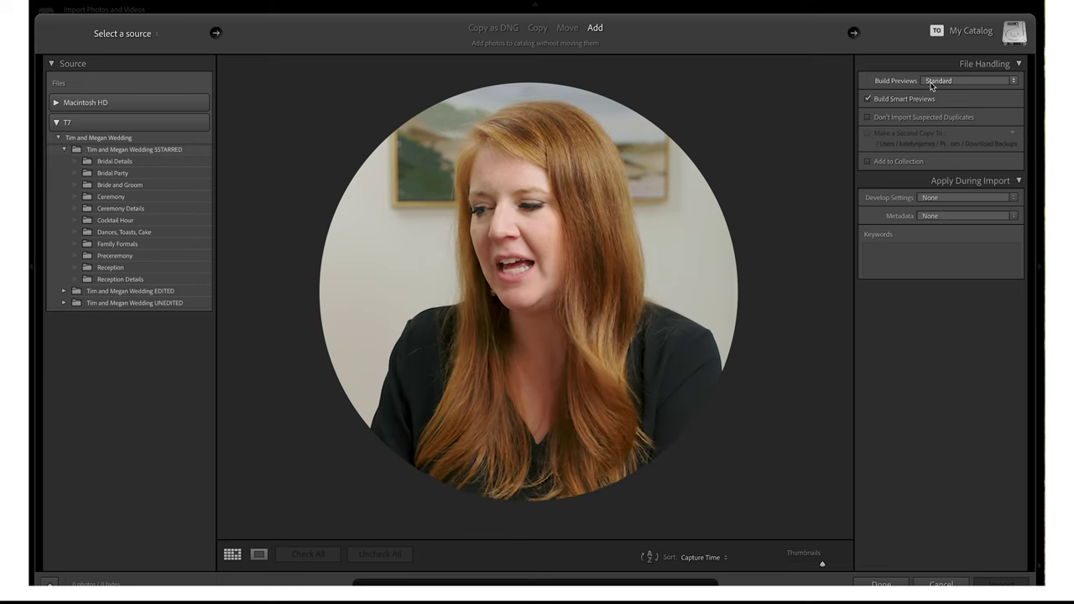
click(931, 82)
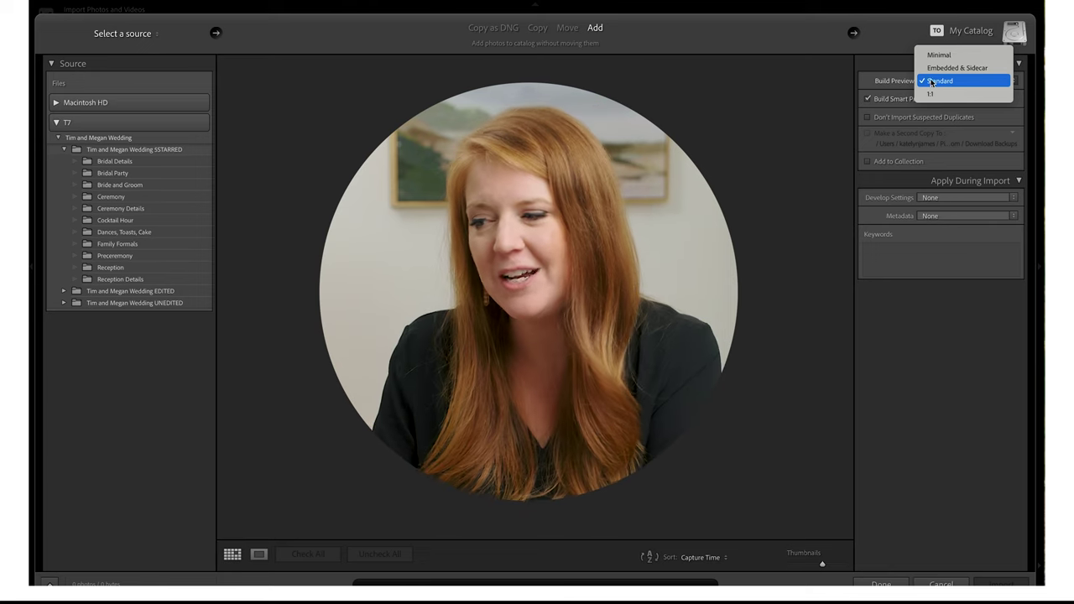
click(931, 81)
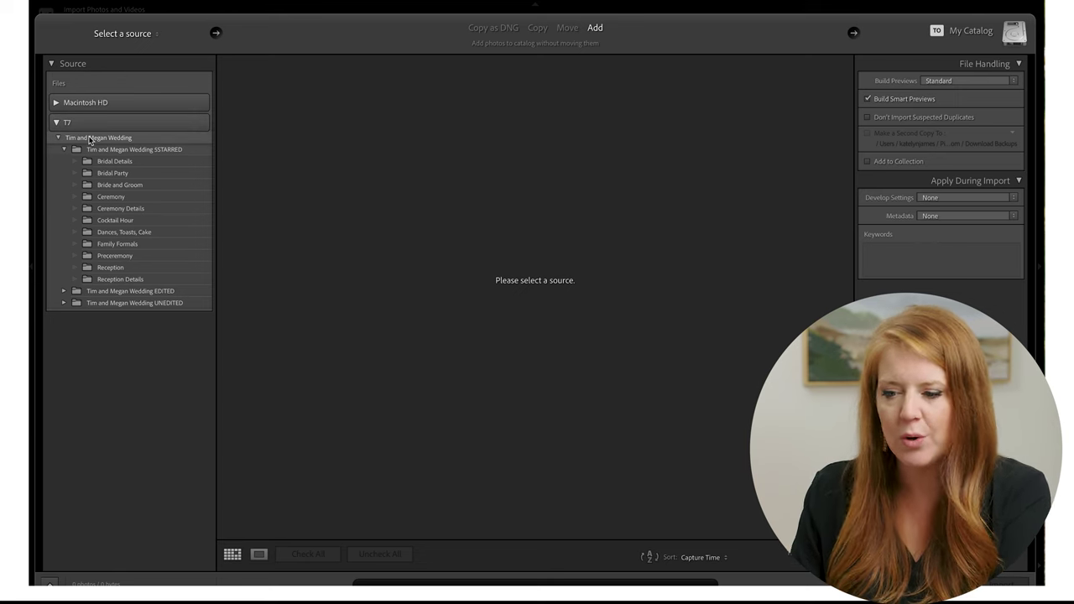
Import all 1933 photos from the 5STARRED folder with Include Subfolders enabled
click(117, 150)
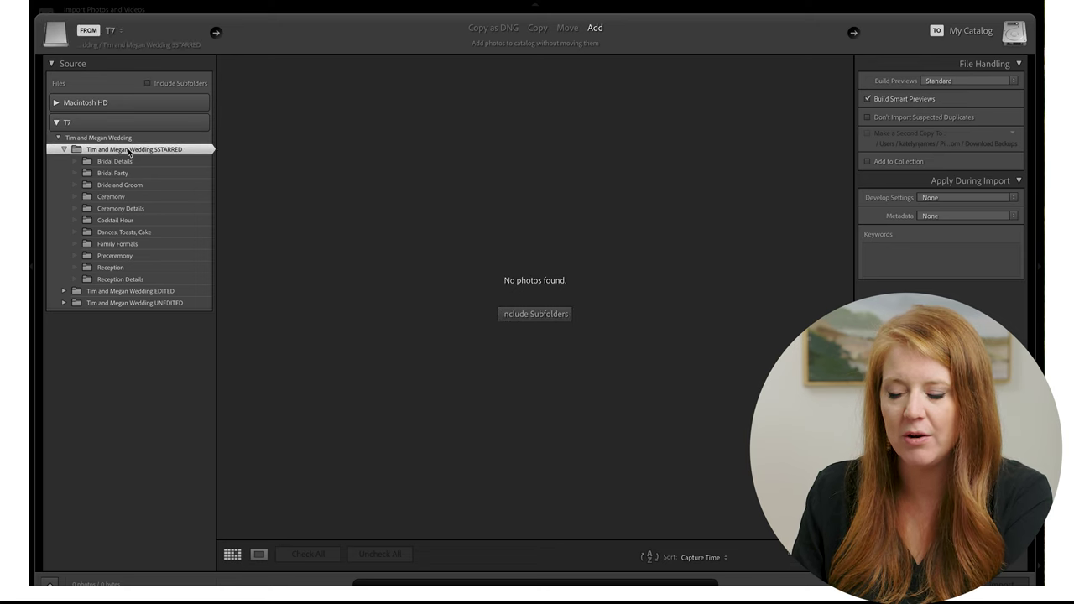
click(528, 314)
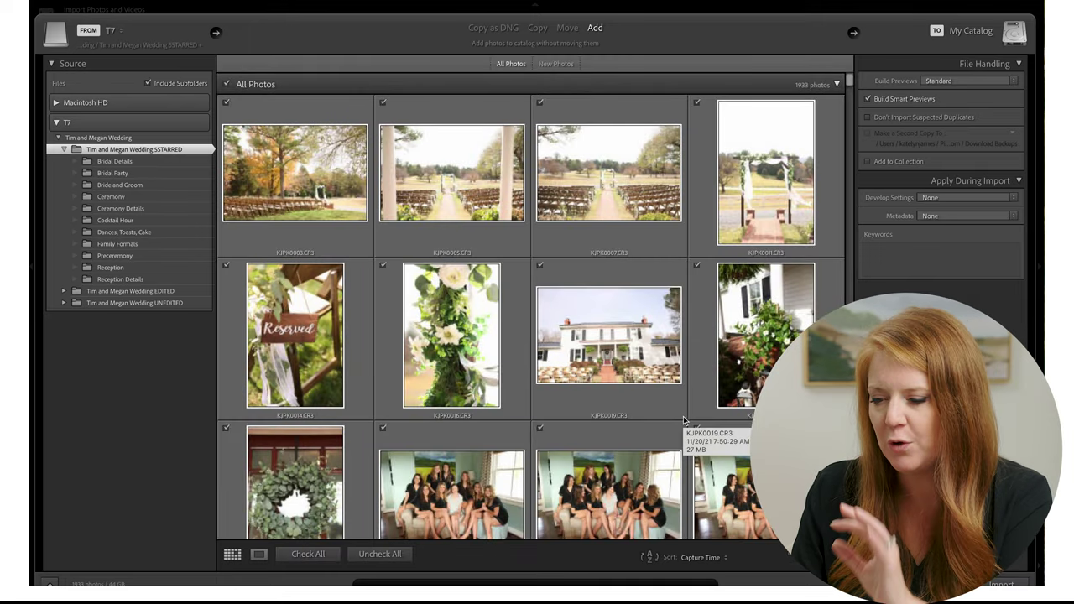
scroll(689, 442, down, 20)
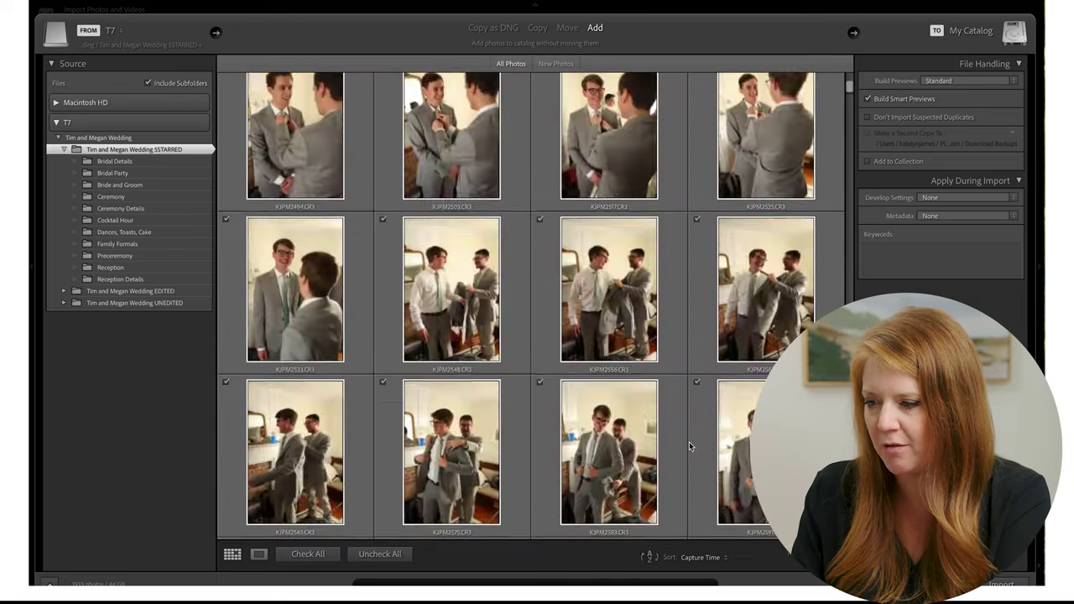
drag(849, 99, 849, 528)
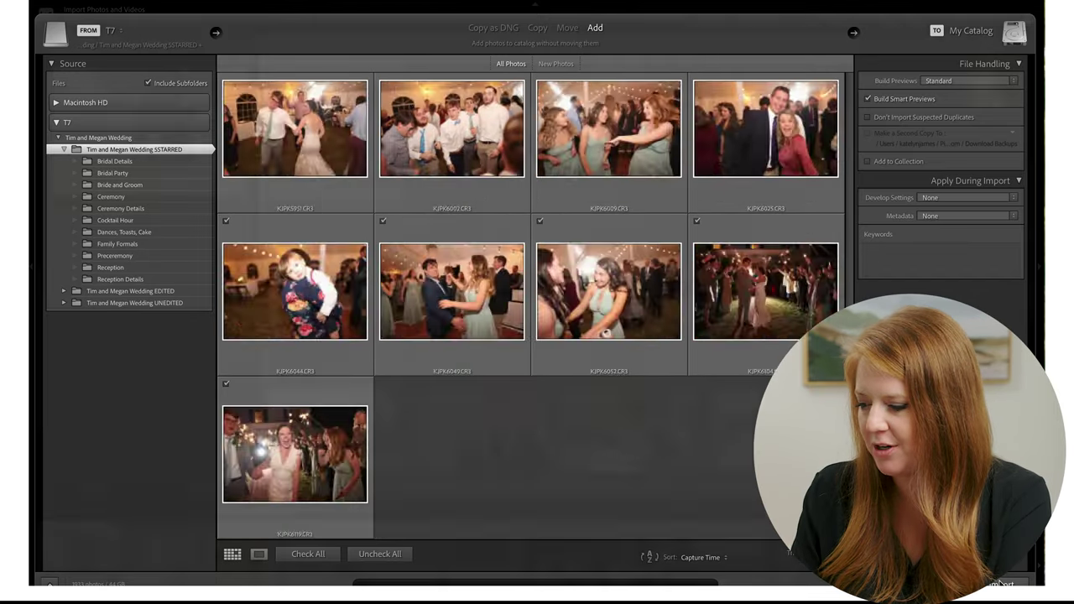
key(Return)
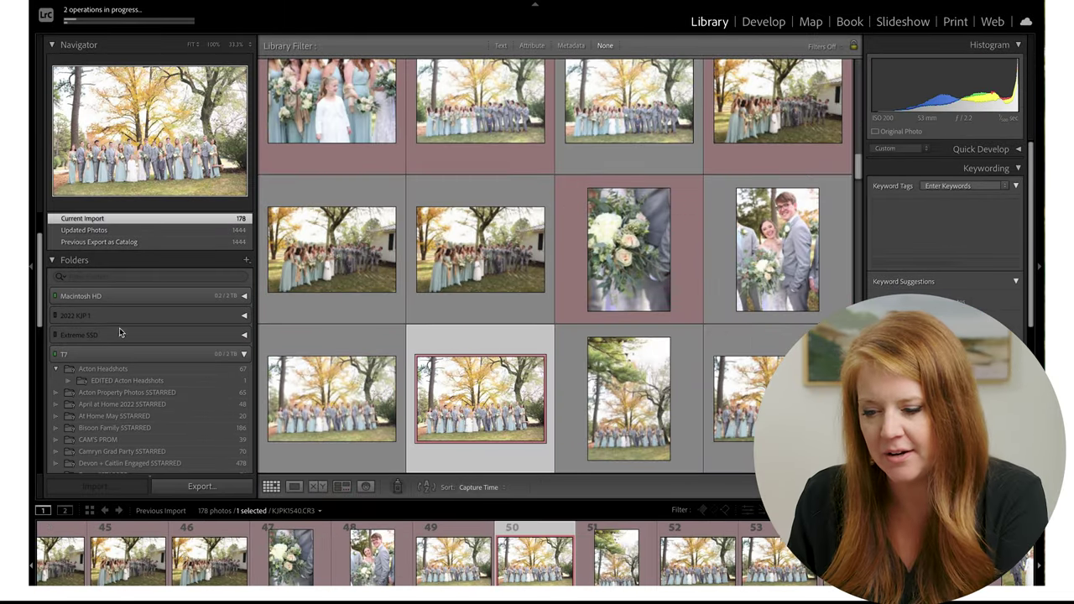
Select the Tim and Megan Wedding 5STARRED folder in the Folders panel to view its photos
scroll(120, 331, down, 5)
scroll(120, 333, down, 1)
click(125, 309)
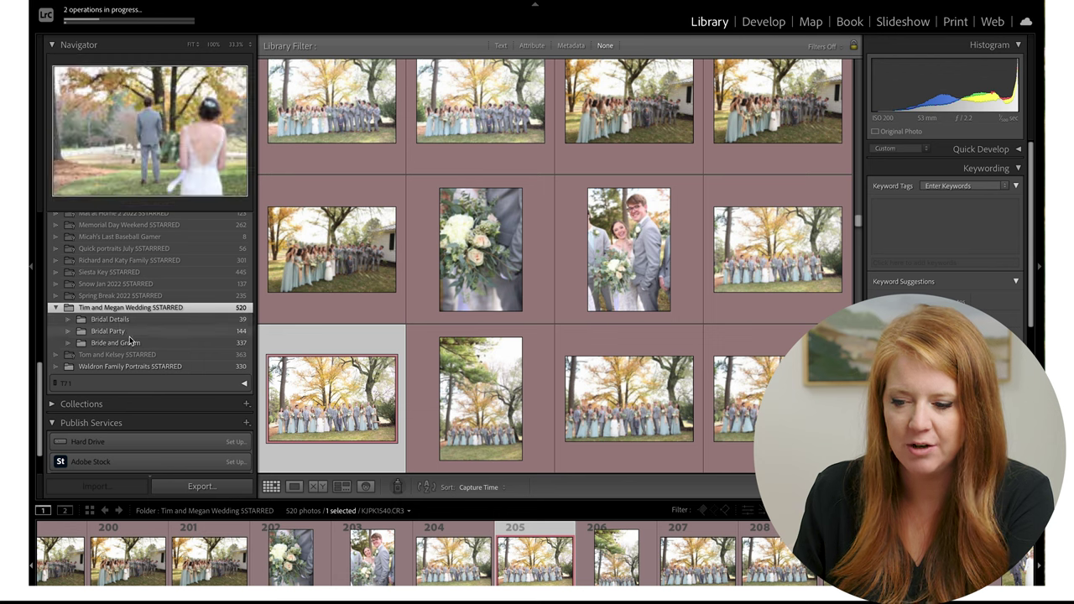
scroll(125, 310, down, 2)
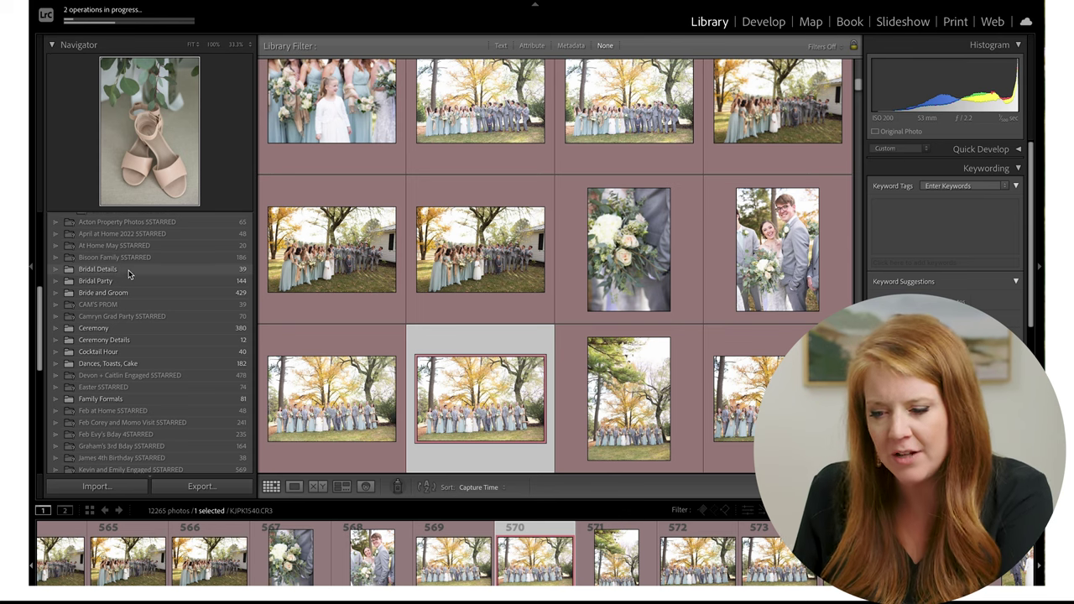
scroll(129, 274, down, 1)
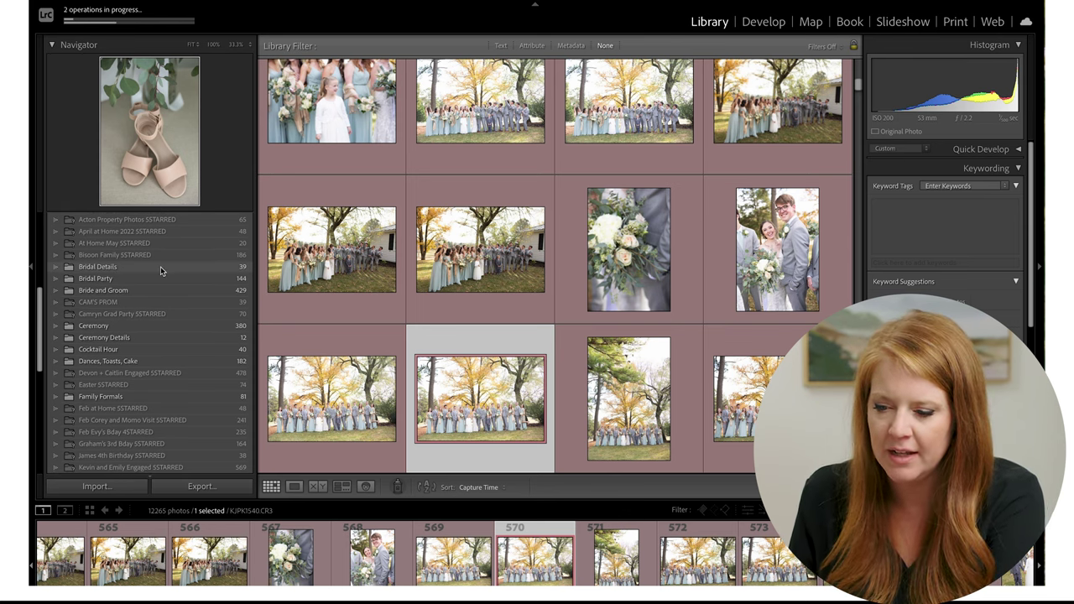
Use Show Parent Folder on Bridal Details to nest the event folders under 5STARRED
right_click(160, 266)
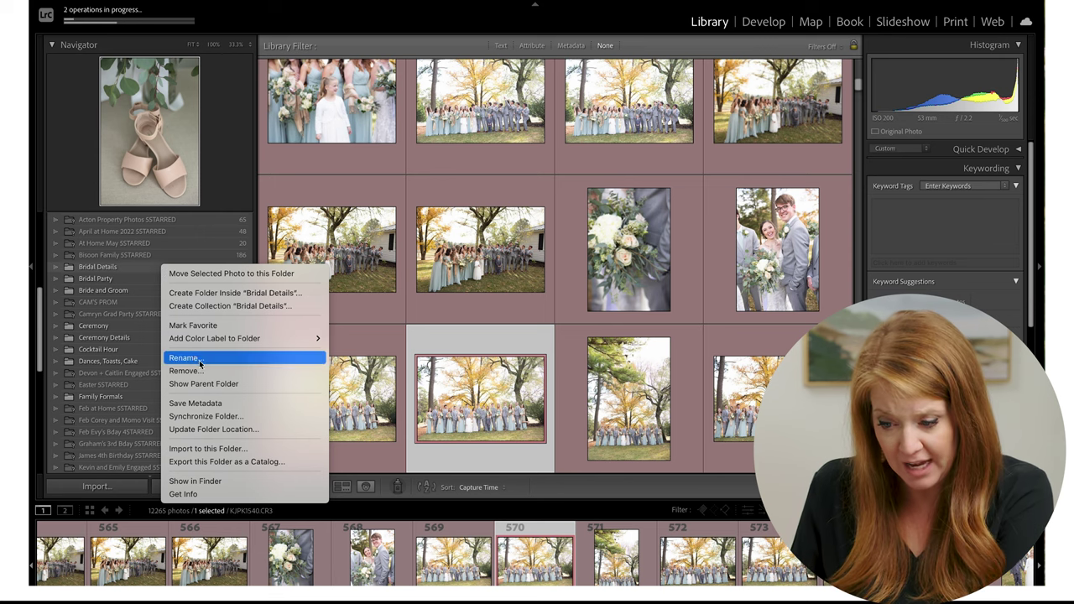
click(212, 384)
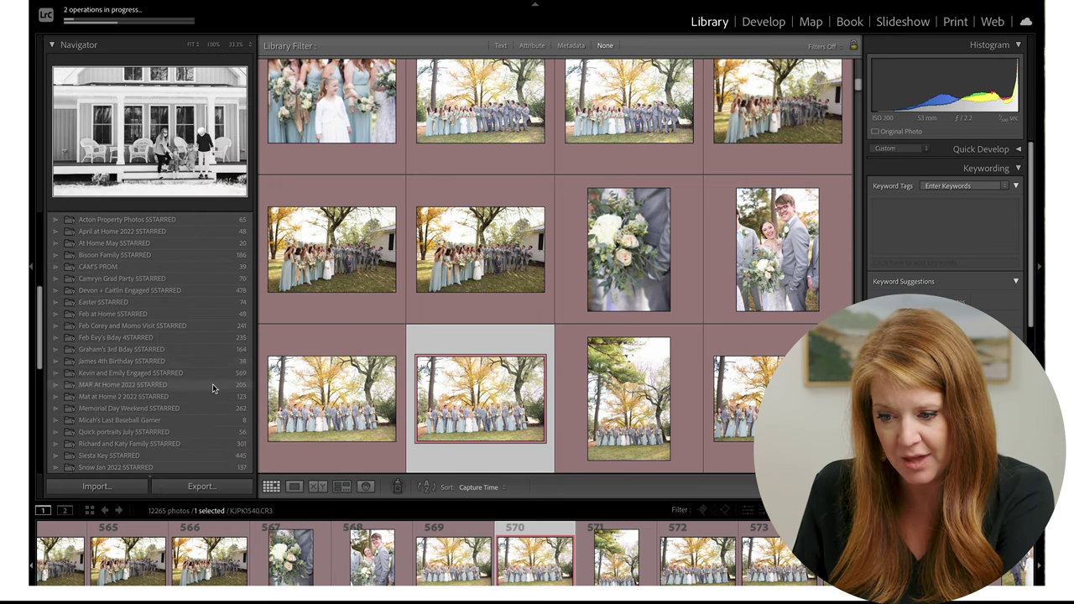
scroll(182, 346, down, 3)
scroll(182, 346, down, 2)
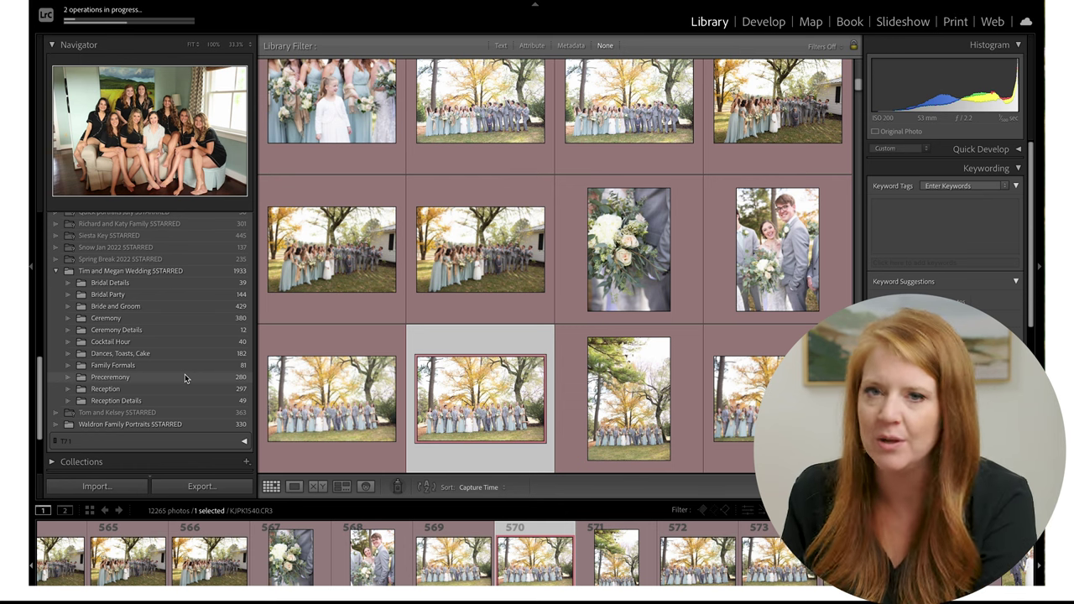
click(131, 271)
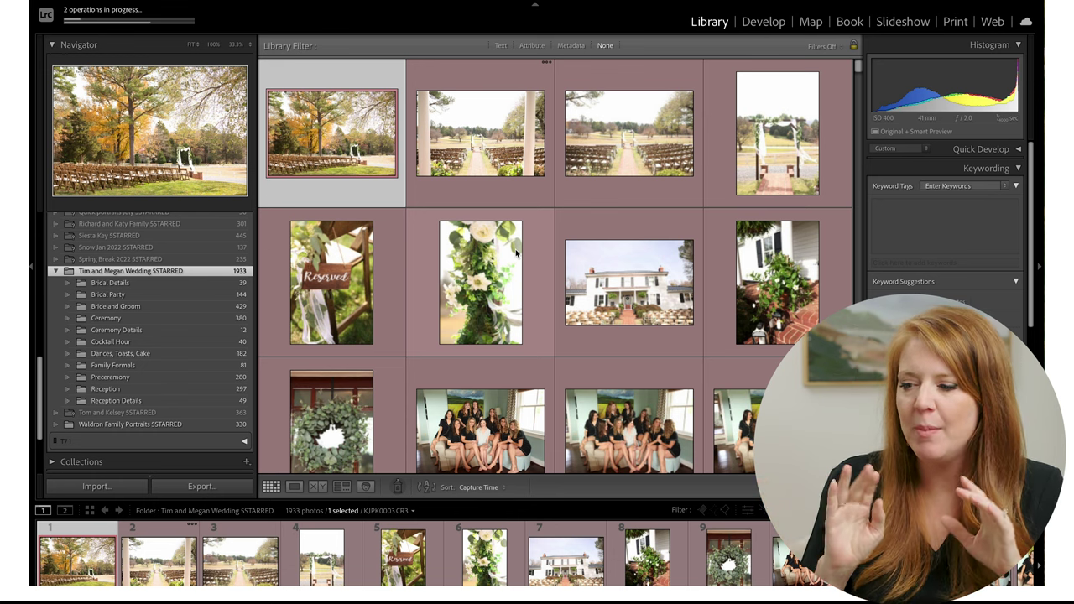
scroll(579, 287, down, 6)
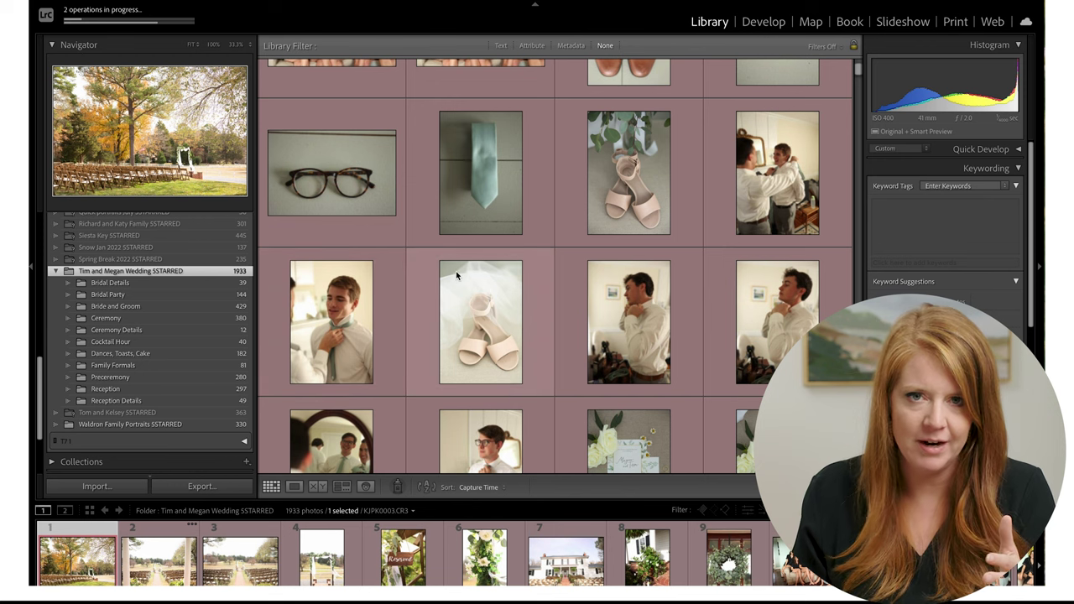
scroll(474, 156, up, 5)
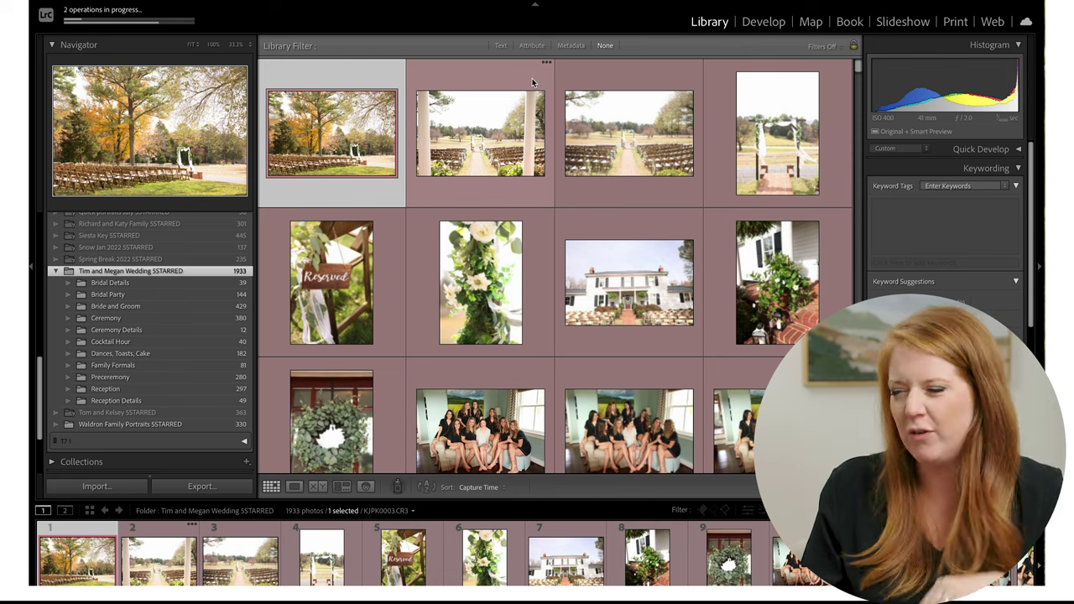
click(506, 136)
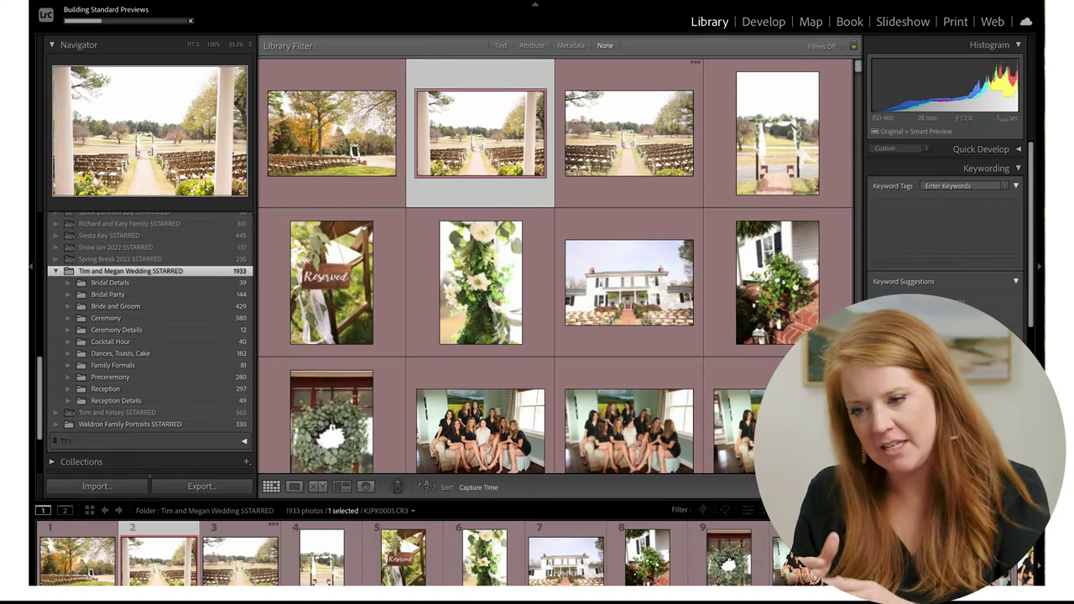
Open Bridal Details and label the daisy invitation and framed invitation-with-rings photos green
click(110, 283)
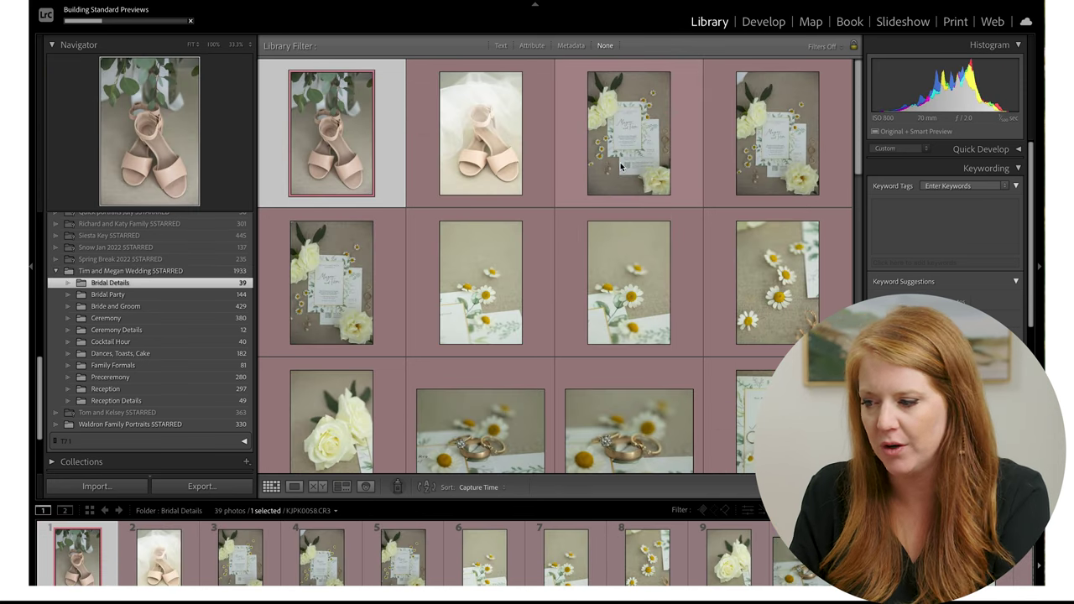
scroll(582, 268, down, 1)
click(618, 256)
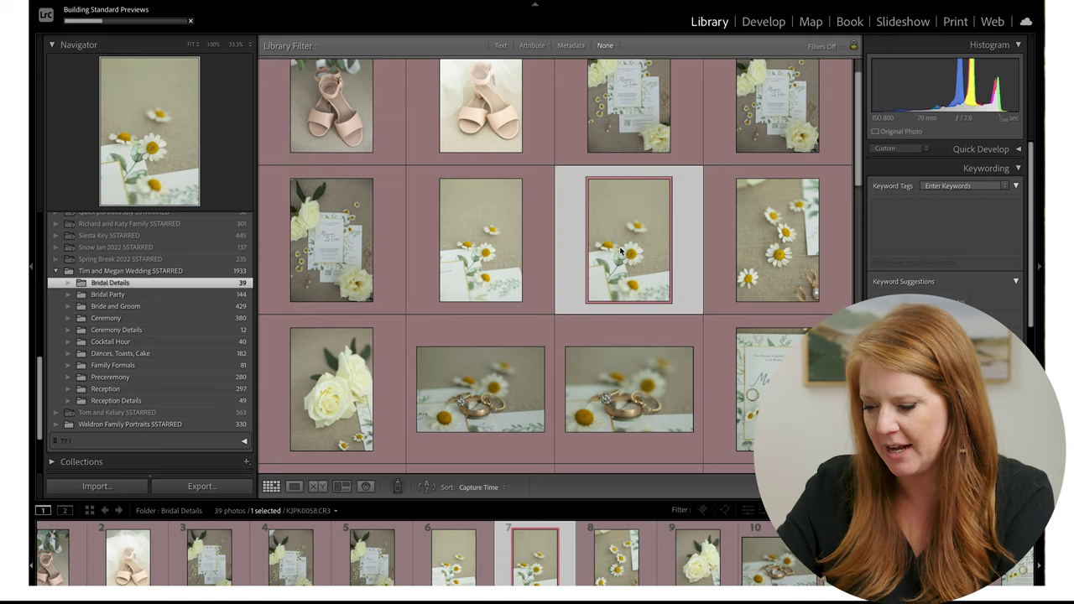
key(8)
scroll(621, 251, down, 2)
scroll(620, 251, down, 5)
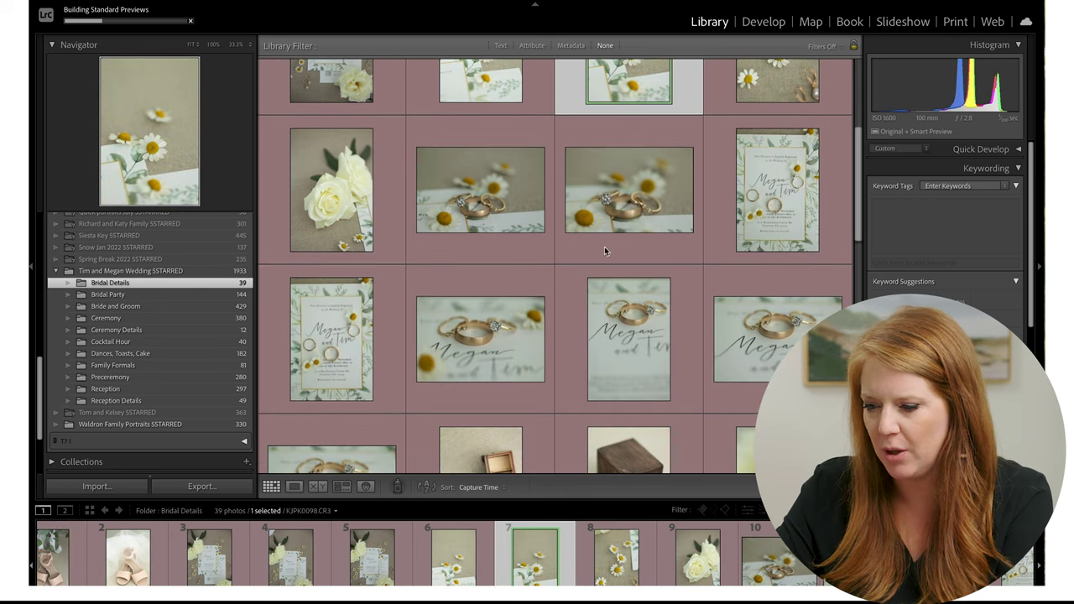
click(361, 319)
key(8)
Label the teardrop earrings and bouquet photos green
scroll(361, 319, down, 3)
scroll(361, 317, down, 1)
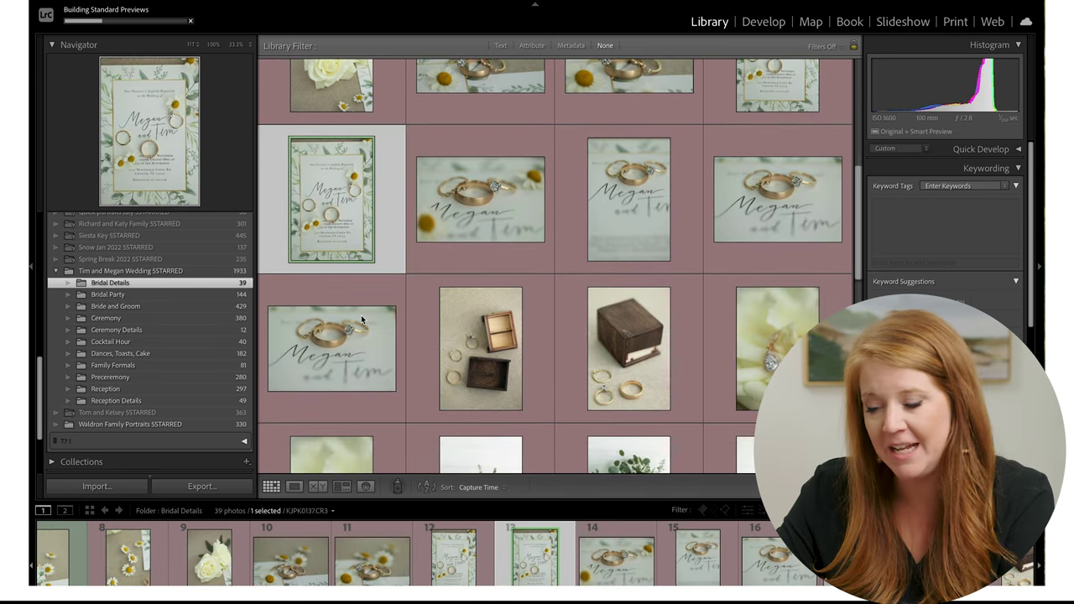
scroll(361, 318, down, 2)
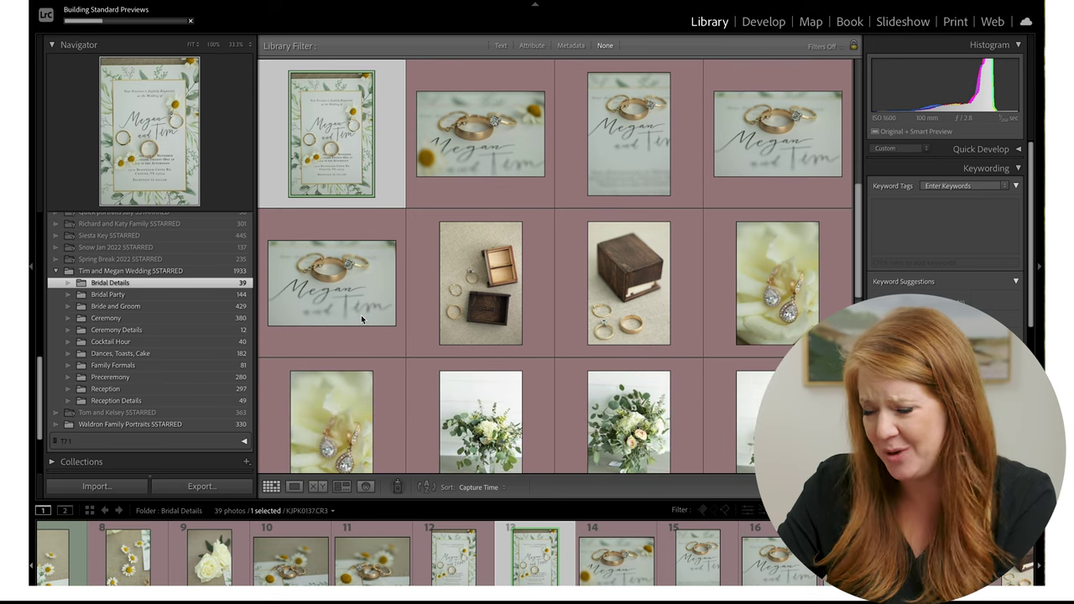
scroll(361, 317, down, 1)
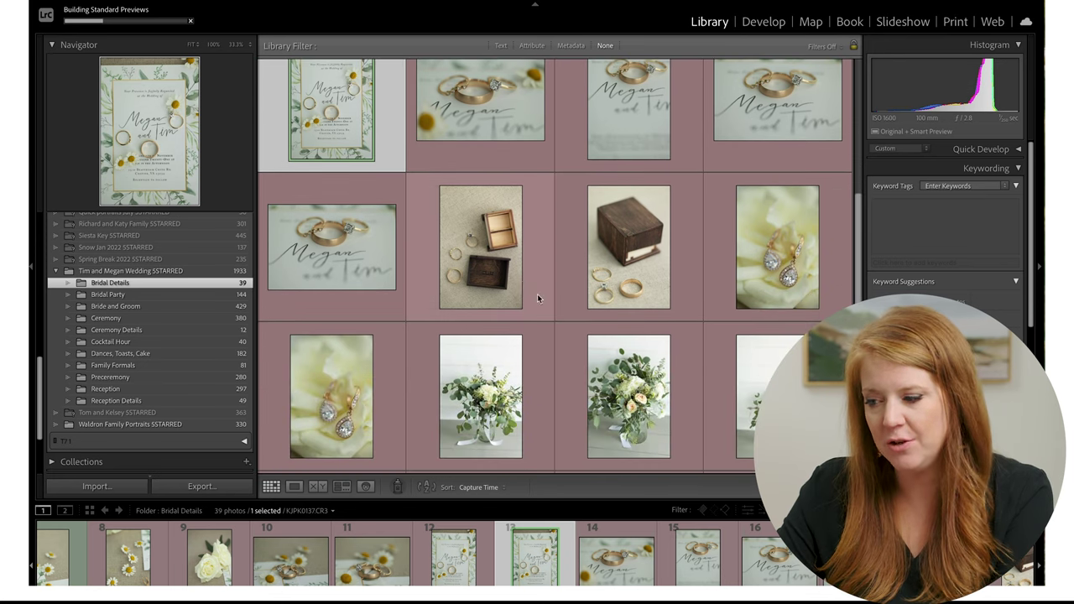
click(749, 275)
key(8)
scroll(614, 271, down, 3)
click(614, 271)
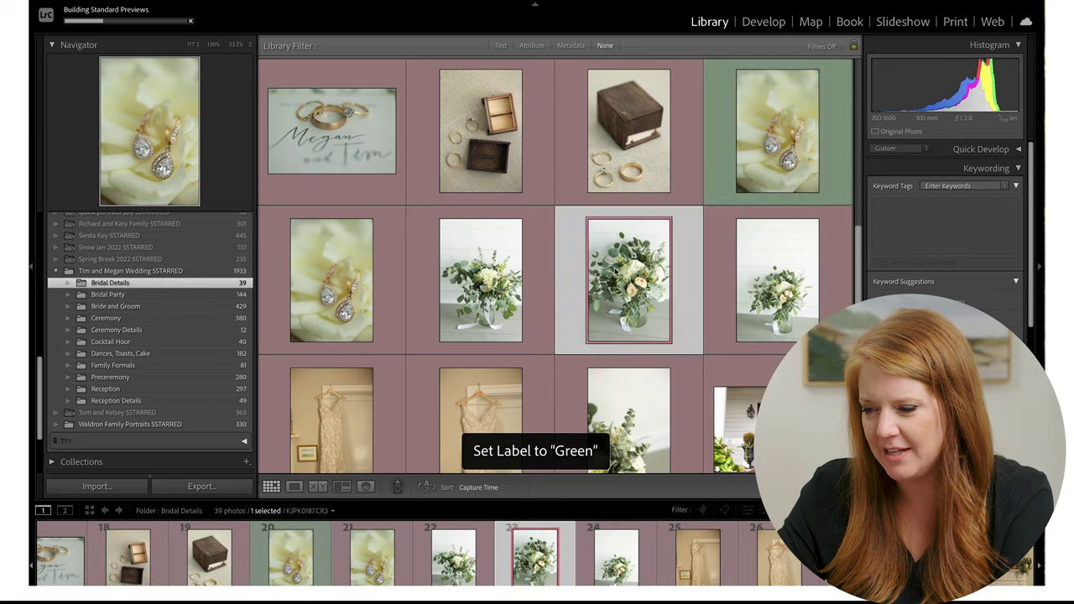
key(8)
Label the hanging wedding dress photo green and select another dress photo
scroll(615, 271, down, 3)
scroll(614, 271, down, 1)
click(465, 243)
key(8)
scroll(465, 243, down, 3)
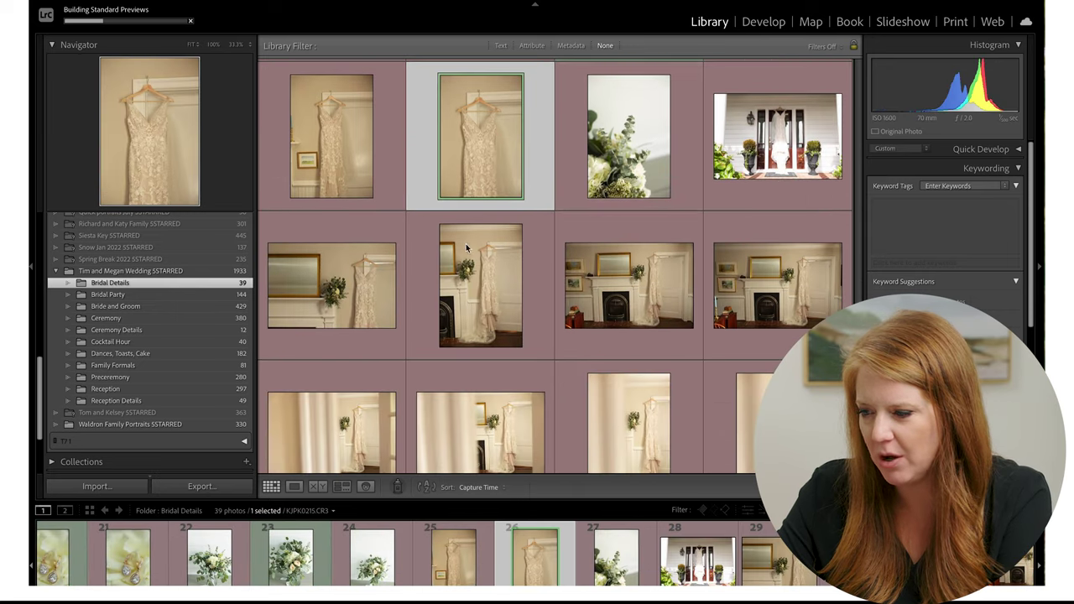
scroll(595, 160, down, 3)
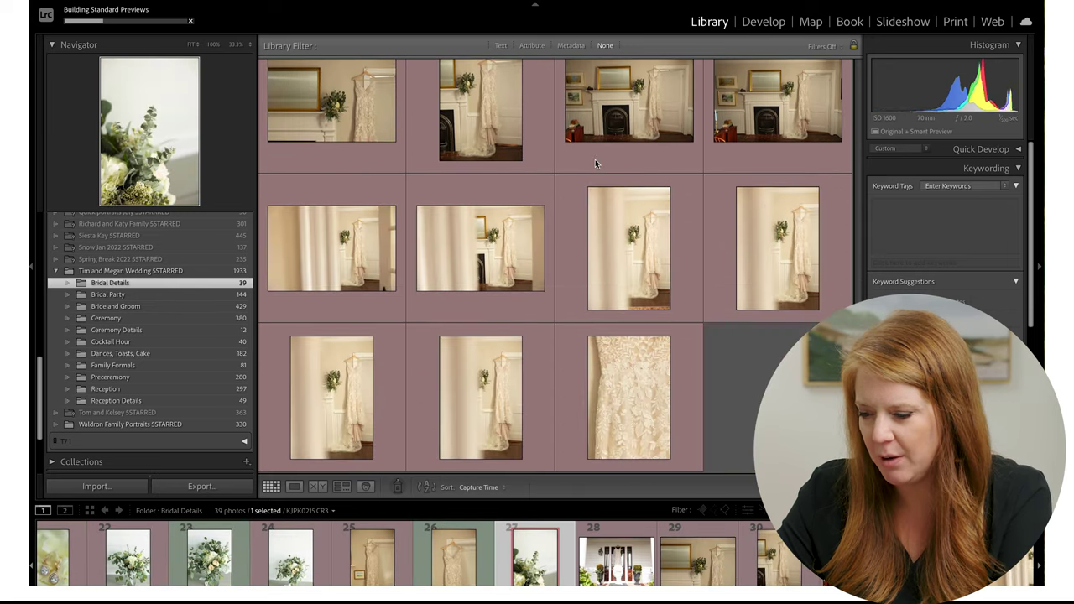
click(516, 235)
Label the second dress photo green, then a Bridal Party group photo and couple portrait
key(8)
click(151, 295)
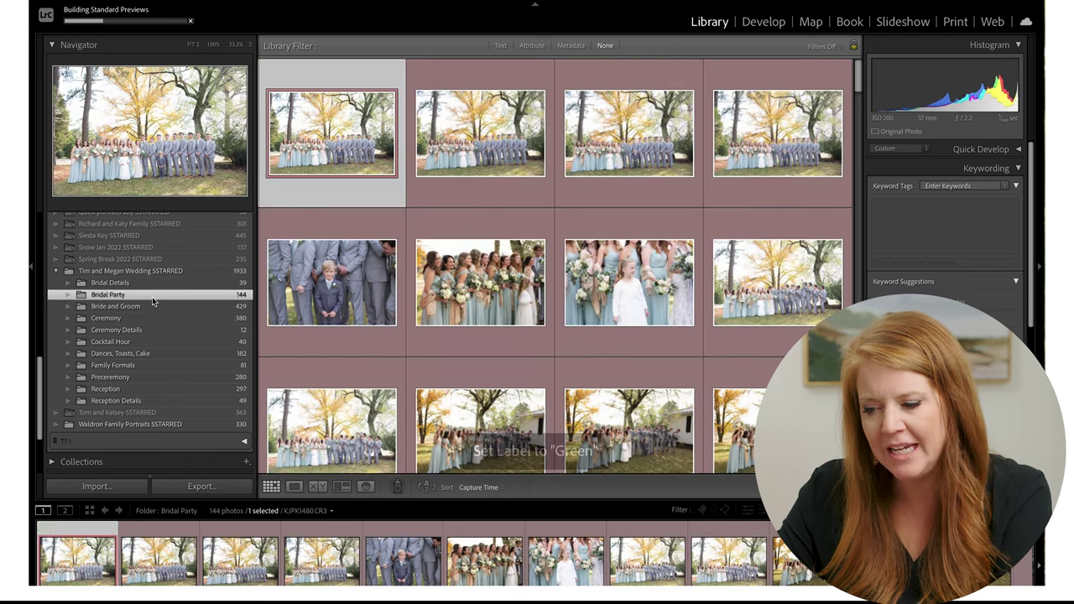
click(461, 183)
key(8)
scroll(470, 235, down, 6)
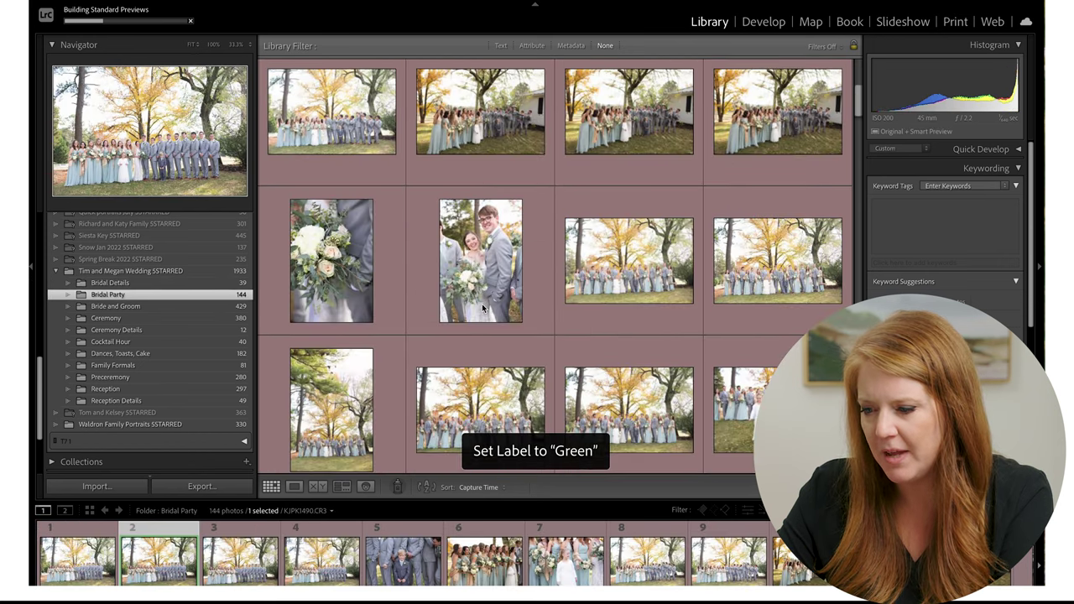
click(474, 277)
key(8)
Label two more bridal party group photos green and open the Bride and Groom folder
scroll(474, 277, down, 8)
click(567, 323)
key(8)
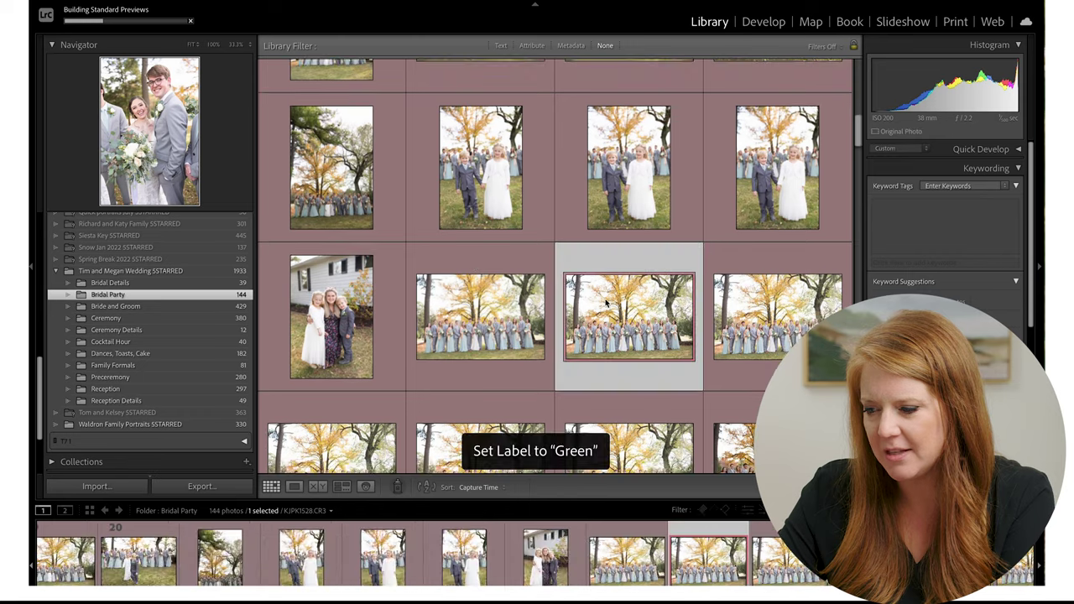
scroll(563, 325, down, 2)
scroll(563, 324, down, 3)
click(528, 293)
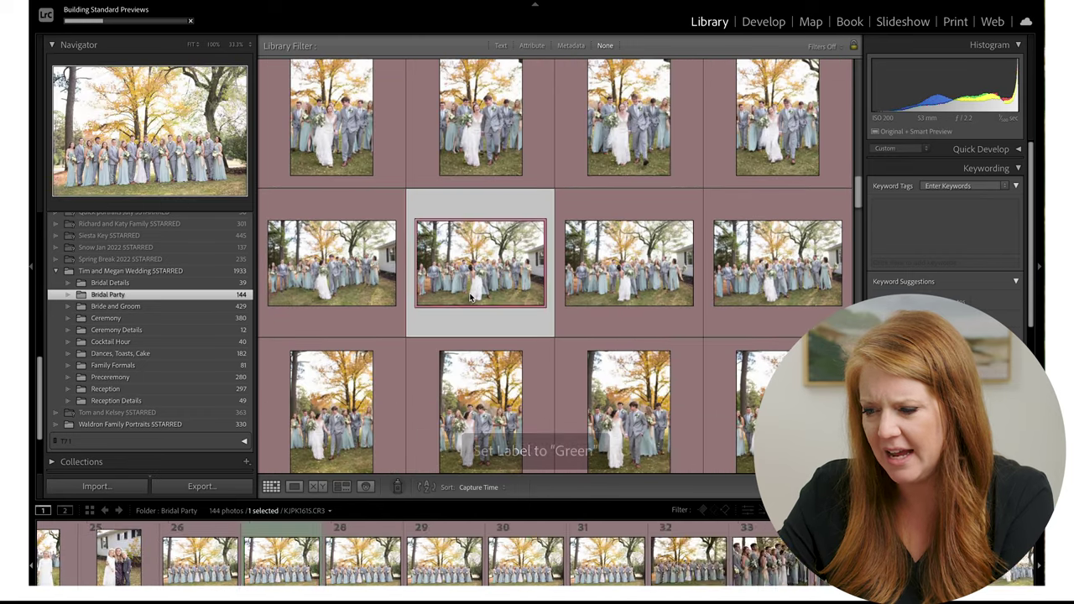
scroll(587, 335, down, 4)
click(619, 359)
key(8)
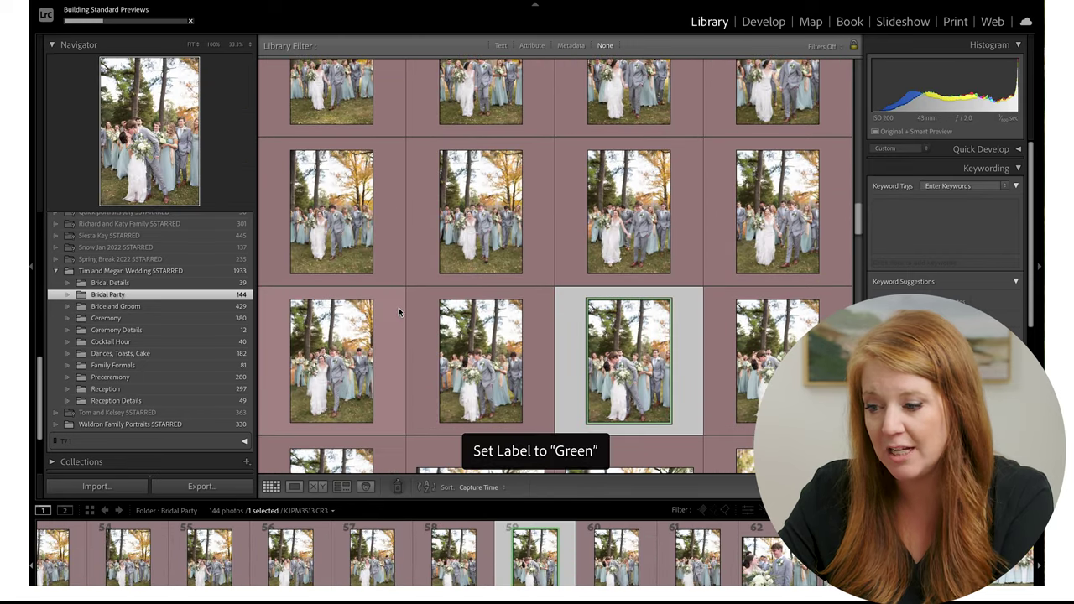
click(161, 307)
scroll(391, 249, down, 2)
Label two hugging first-look portraits green
scroll(392, 249, down, 1)
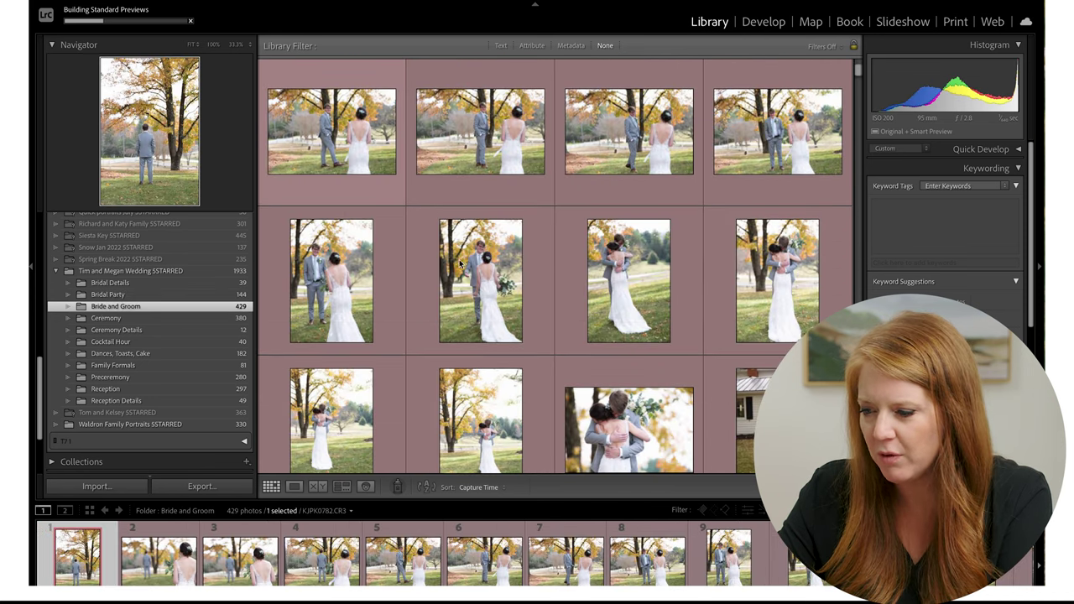
click(480, 268)
click(583, 257)
key(8)
scroll(583, 261, down, 2)
click(583, 261)
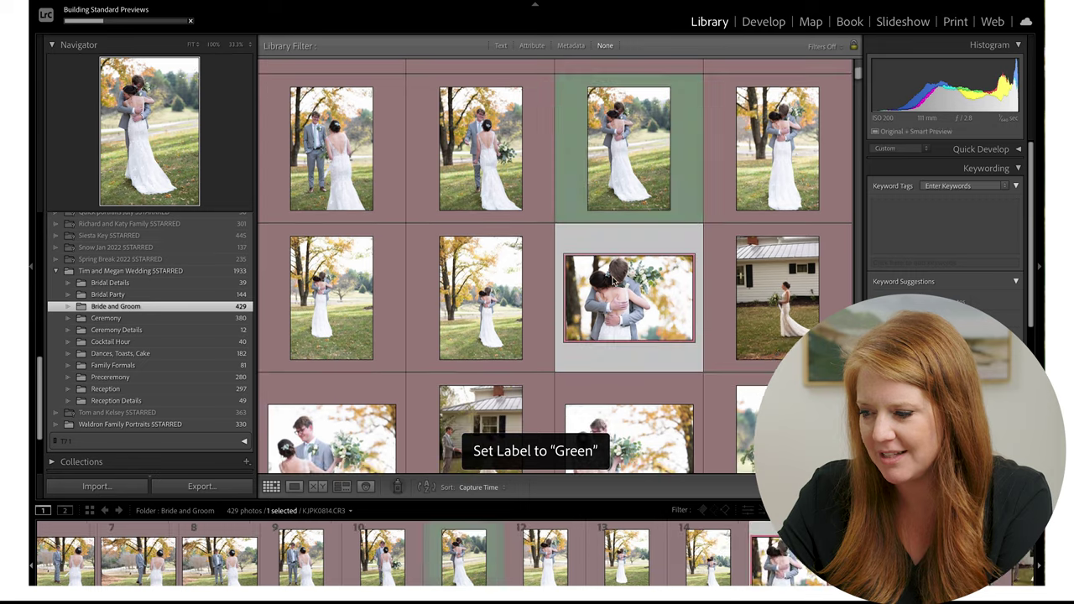
scroll(604, 251, down, 5)
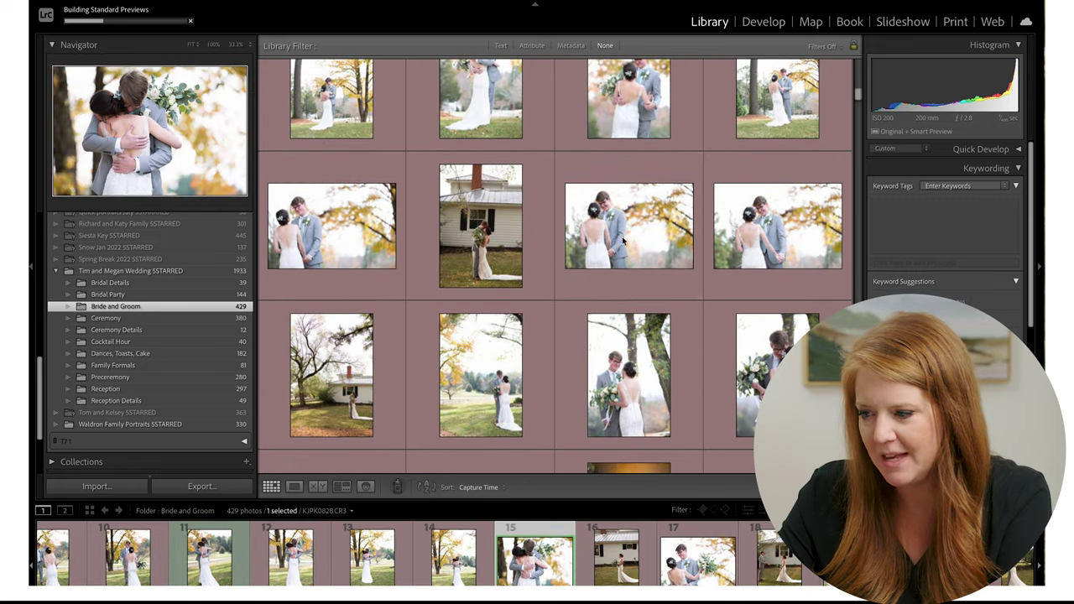
click(779, 219)
key(8)
Label the couple-in-front-of-white-house photo and the posed couple portrait green
scroll(780, 219, down, 5)
click(334, 186)
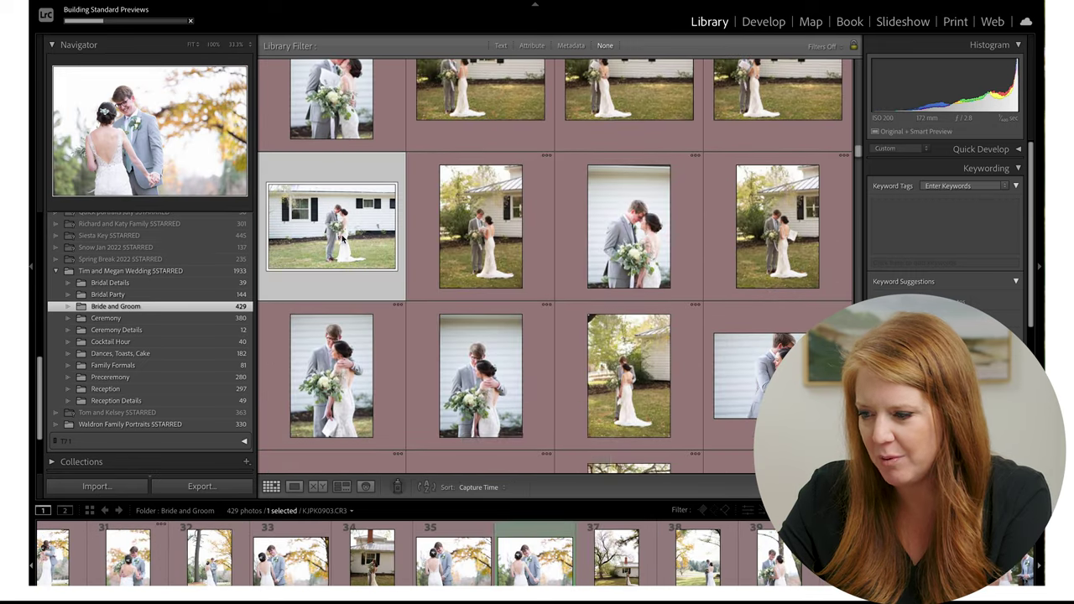
key(8)
scroll(535, 308, down, 5)
click(629, 196)
key(8)
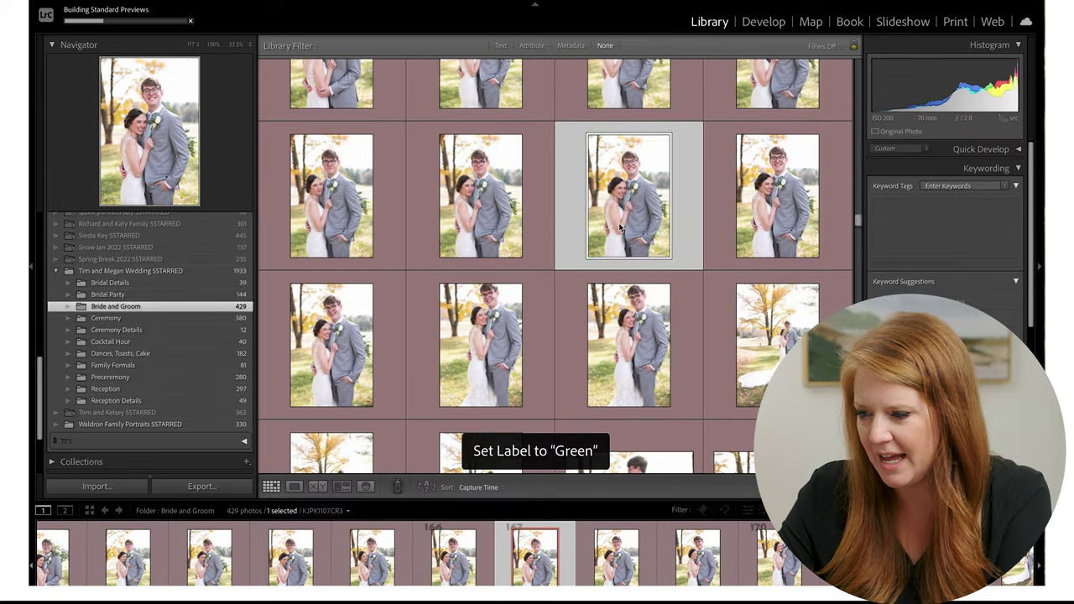
click(123, 272)
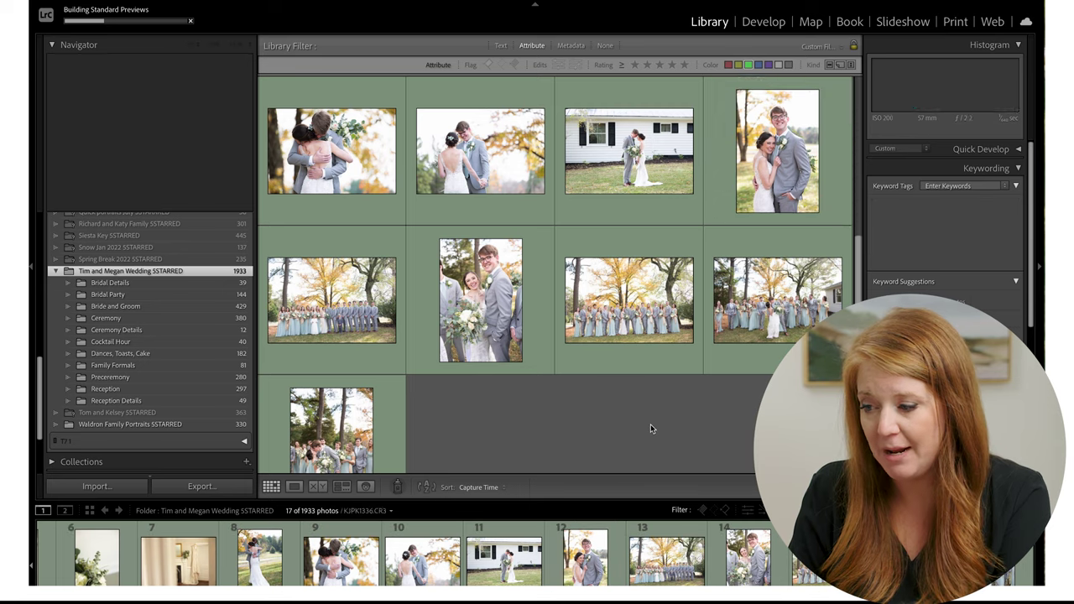
scroll(650, 424, up, 5)
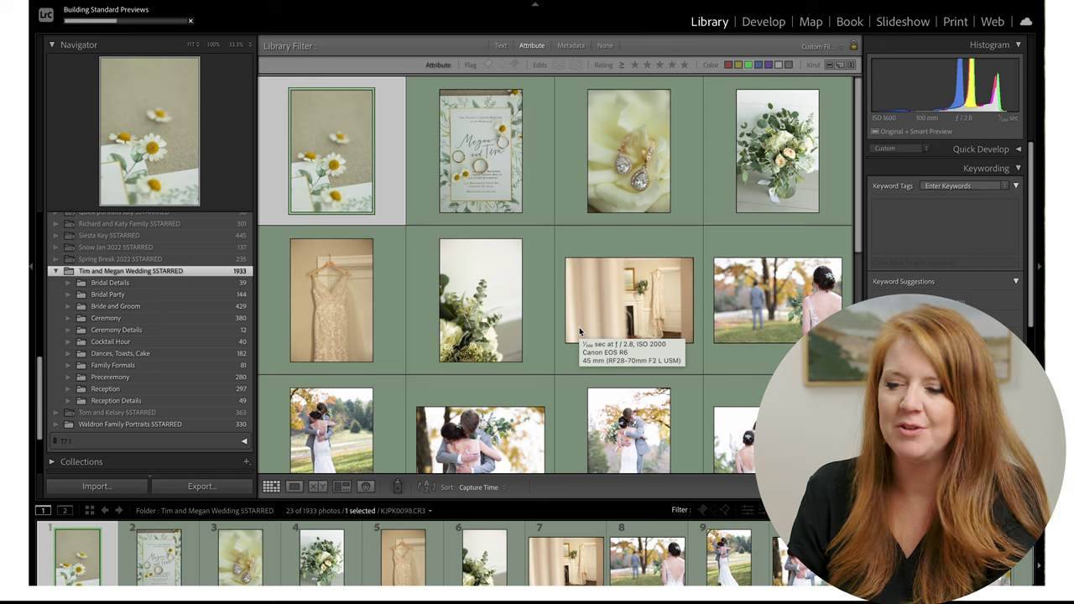
click(185, 309)
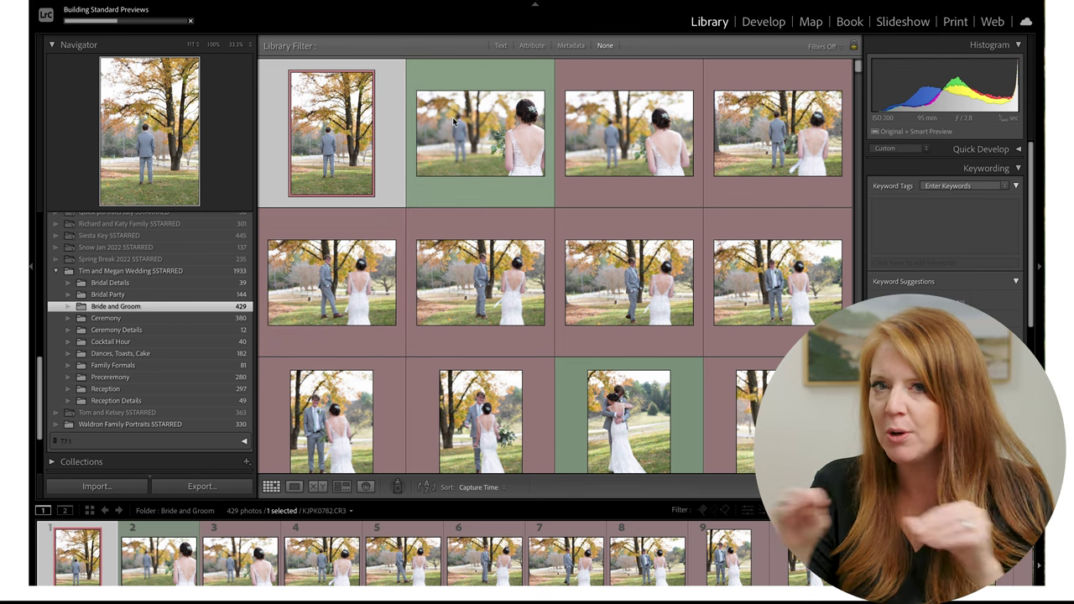
Scroll the Bride and Groom grid and select the second first-look photo
scroll(503, 209, down, 2)
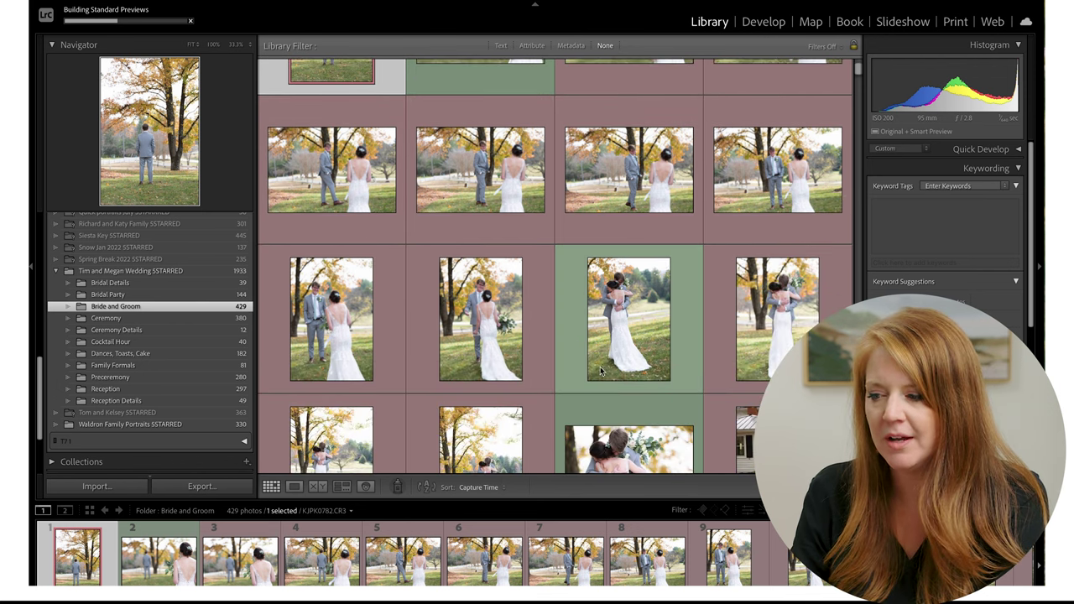
scroll(607, 367, down, 3)
scroll(608, 367, down, 6)
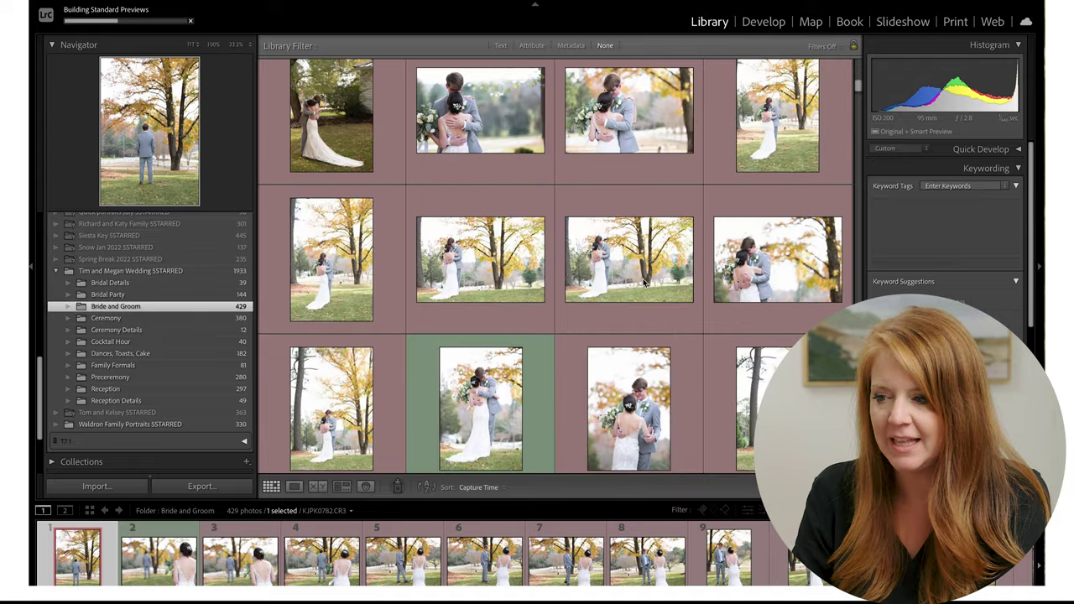
scroll(439, 331, down, 2)
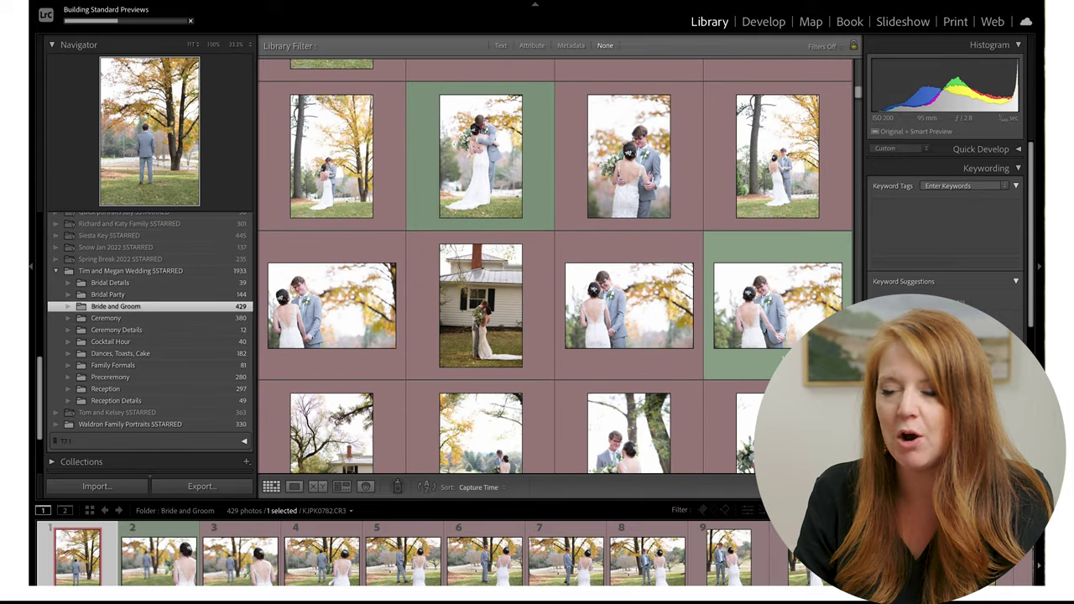
scroll(726, 323, up, 6)
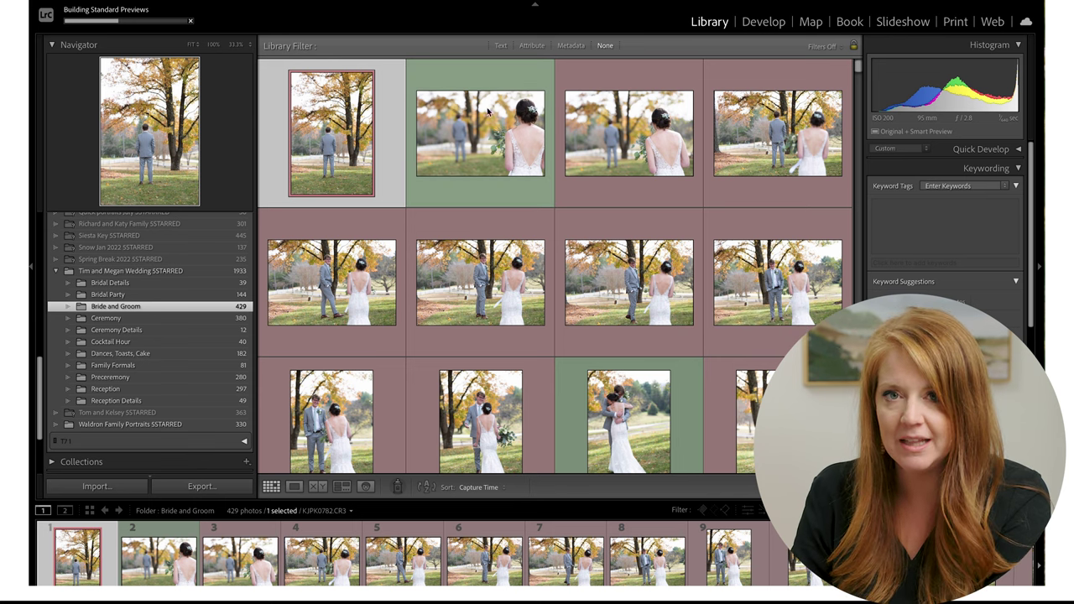
click(525, 143)
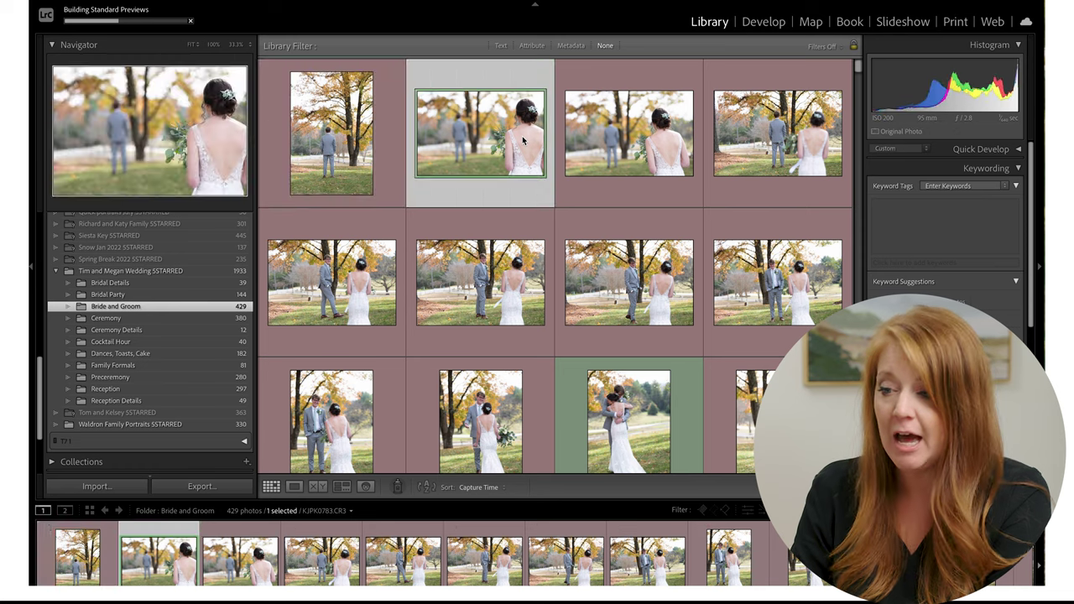
super+click(361, 124)
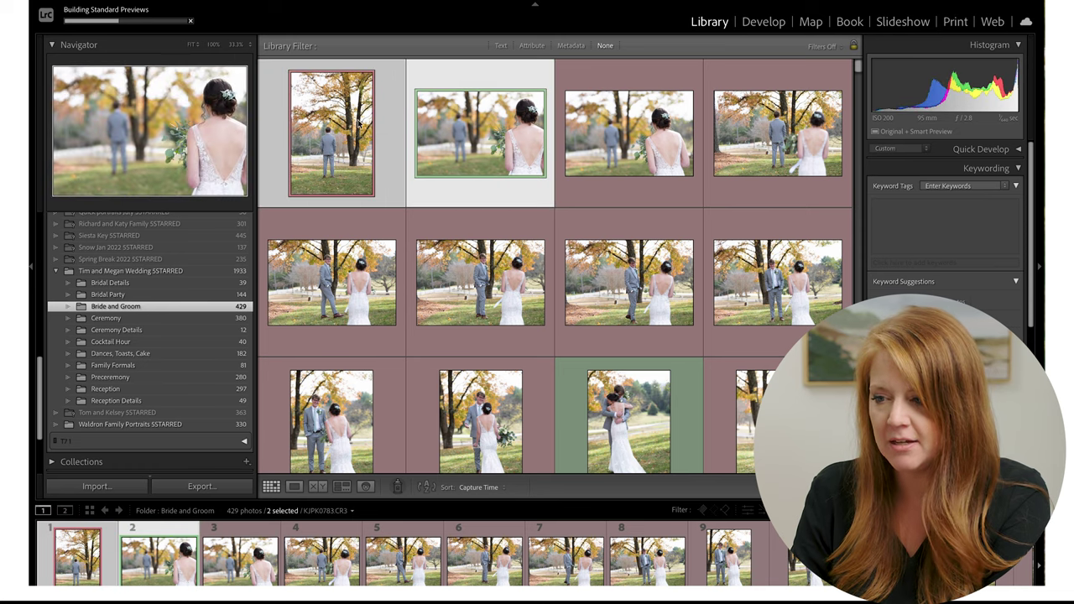
click(507, 128)
Select the embrace photo and extend the selection through the next three photos
scroll(603, 309, down, 2)
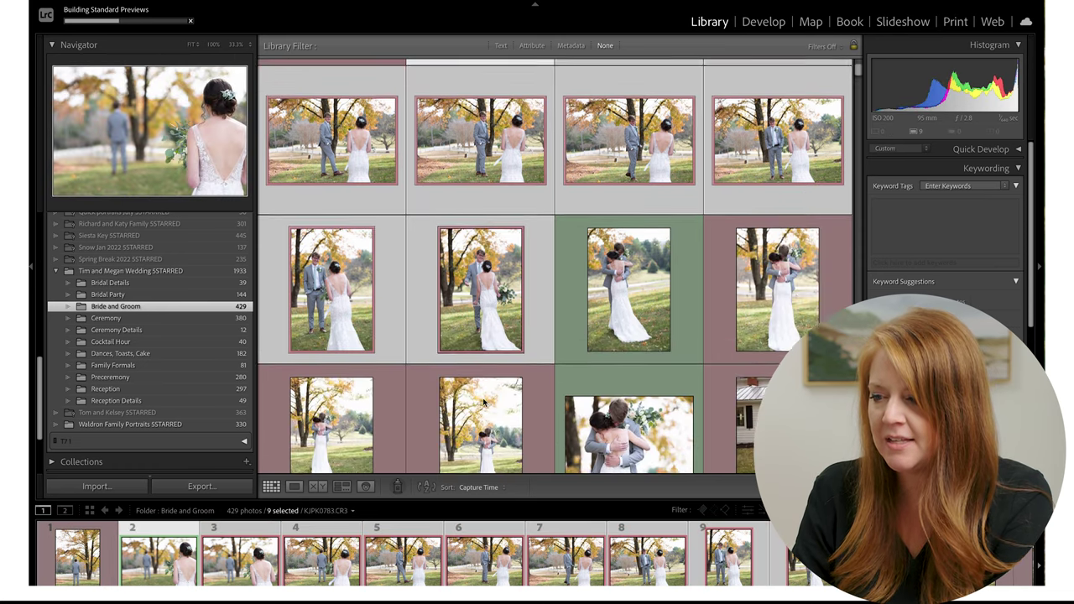
click(603, 309)
scroll(603, 309, down, 1)
shift+click(477, 325)
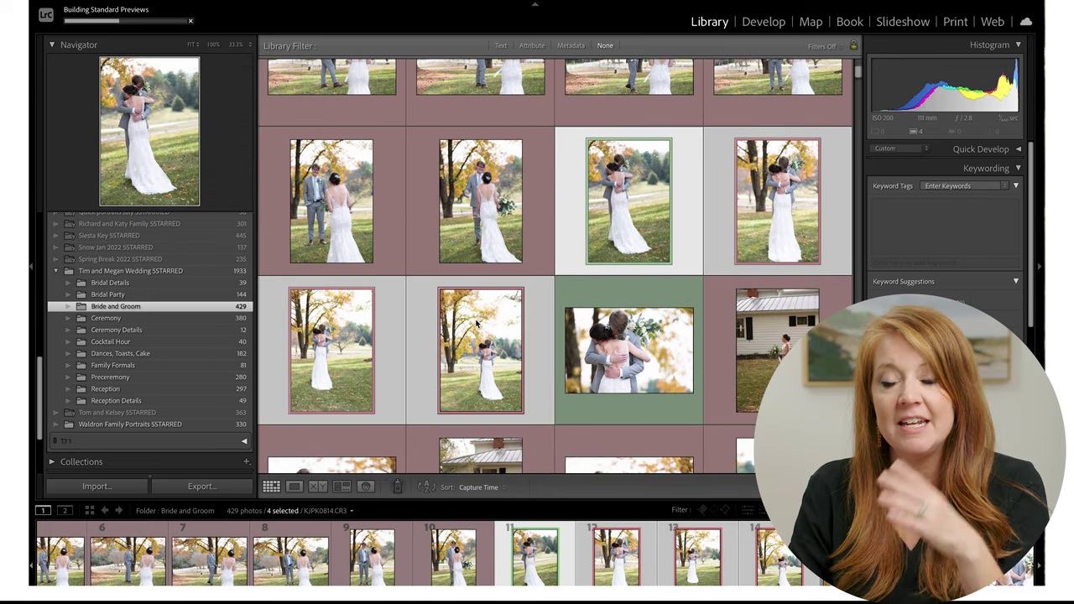
click(468, 181)
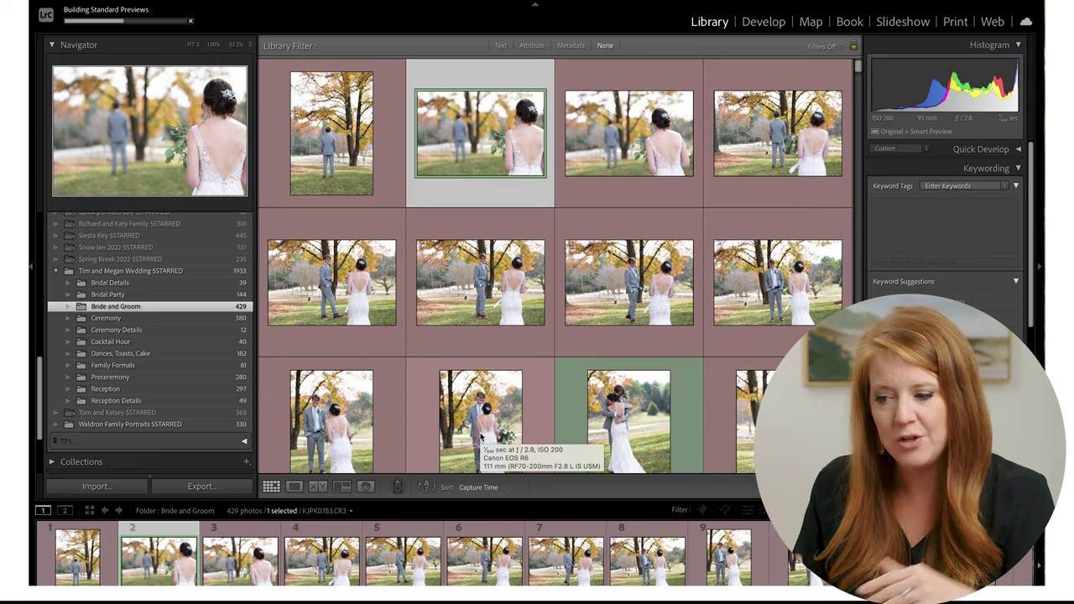
Scroll through the 1933-photo 5STARRED wedding grid to review its photos
scroll(480, 437, down, 10)
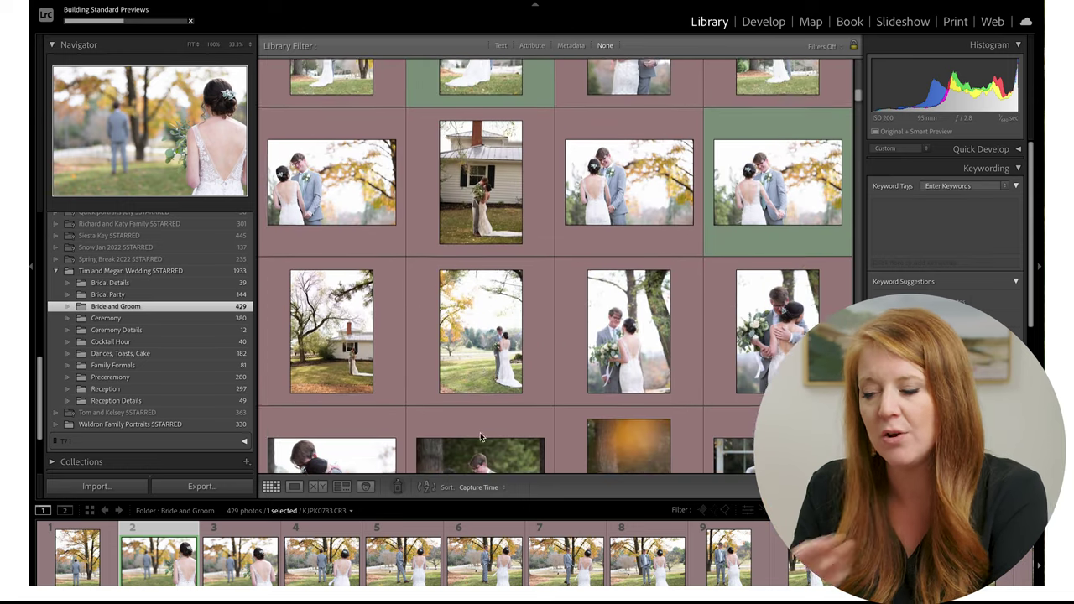
scroll(480, 437, down, 10)
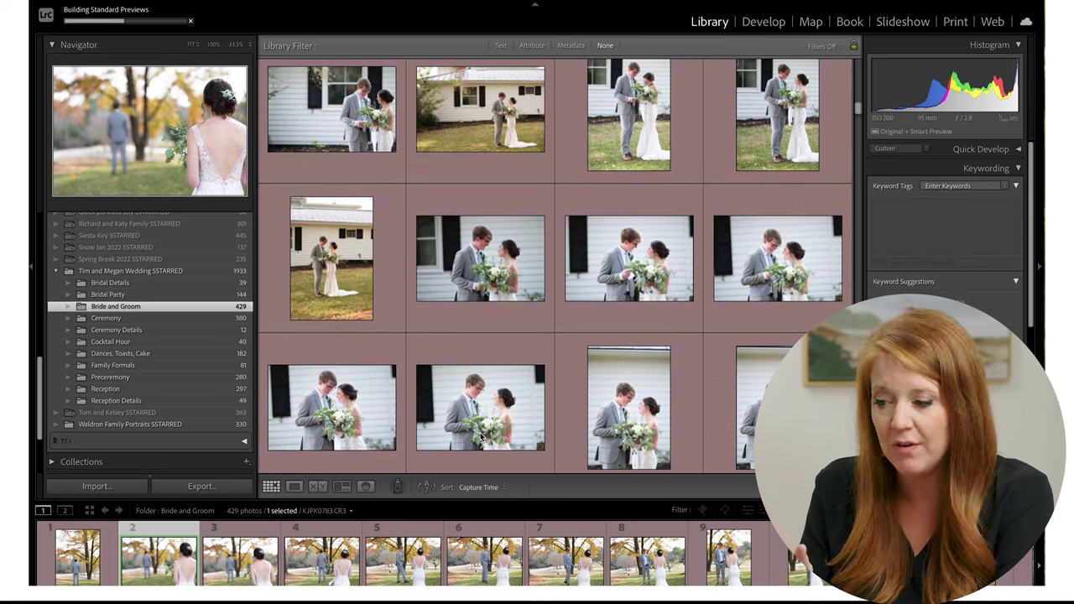
scroll(480, 437, up, 15)
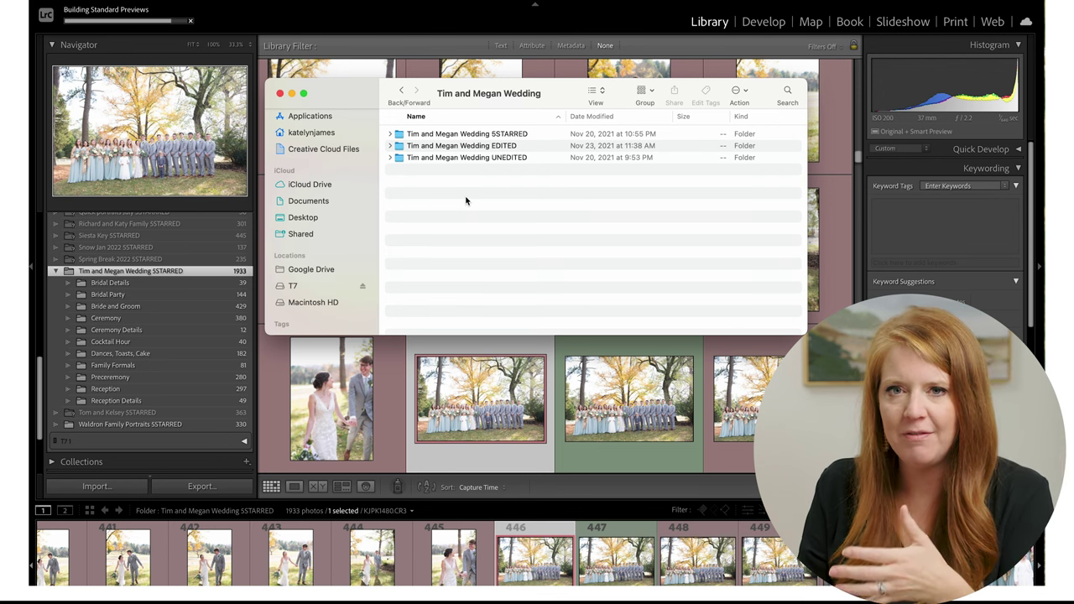
In Finder, point out the 5STARRED and EDITED folders, open EDITED to list its subfolders, then close Finder
double_click(429, 147)
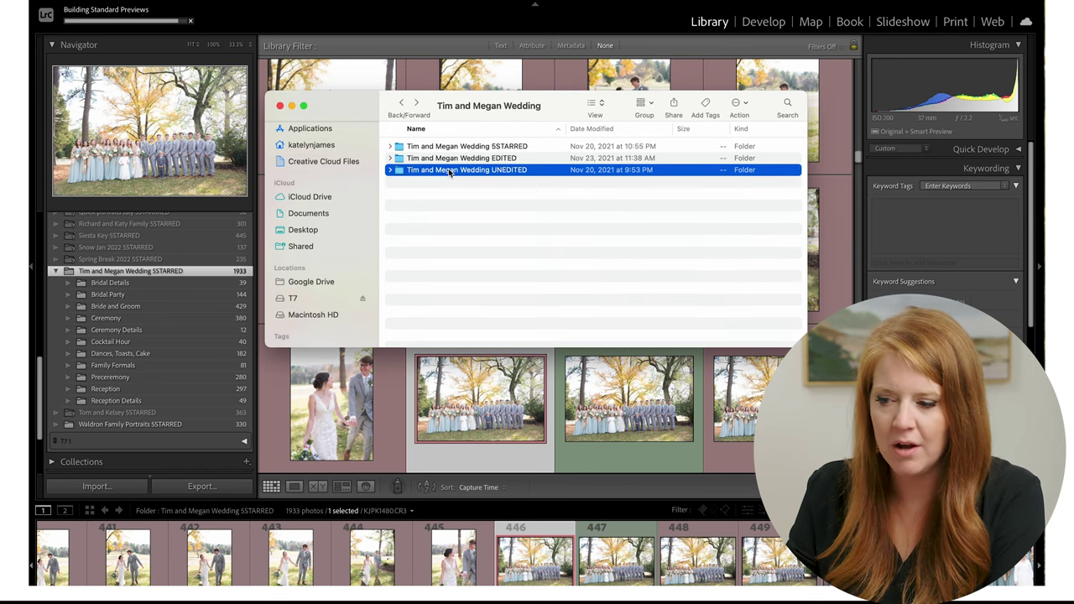
click(454, 159)
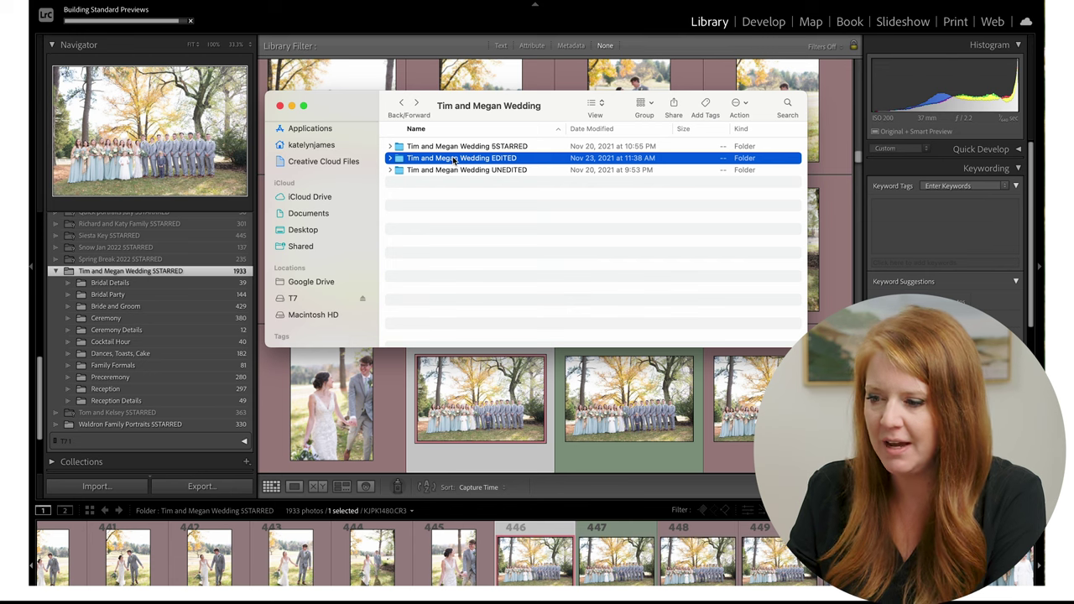
click(460, 146)
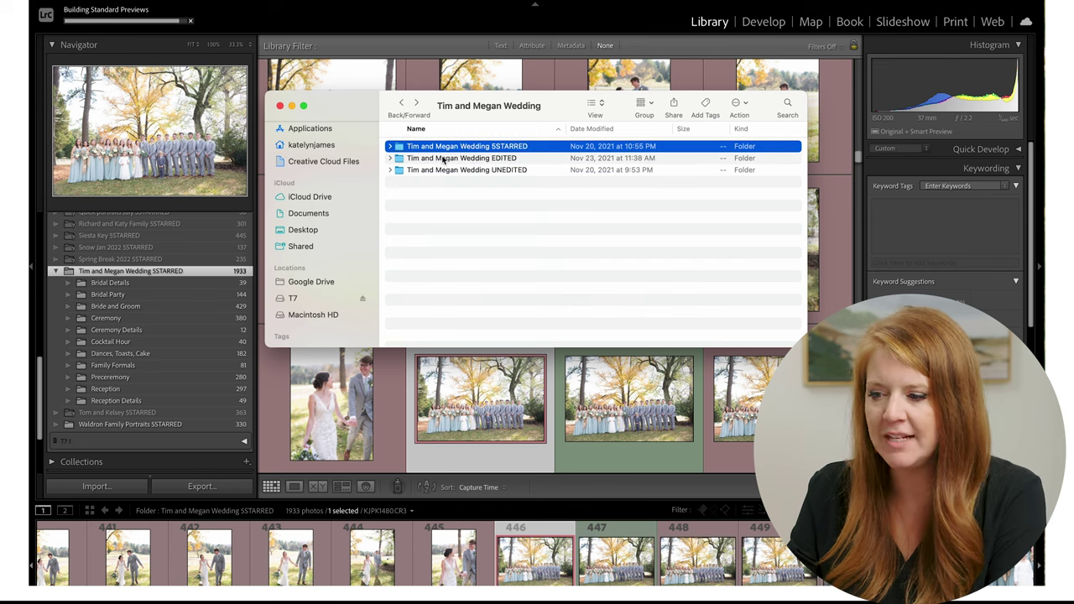
click(445, 159)
click(449, 160)
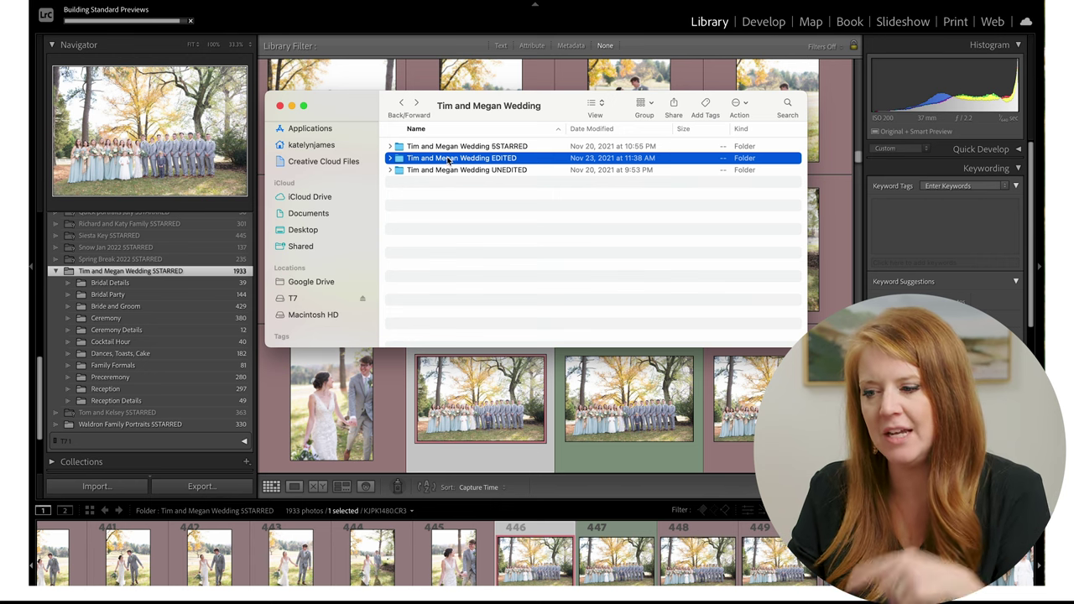
double_click(449, 159)
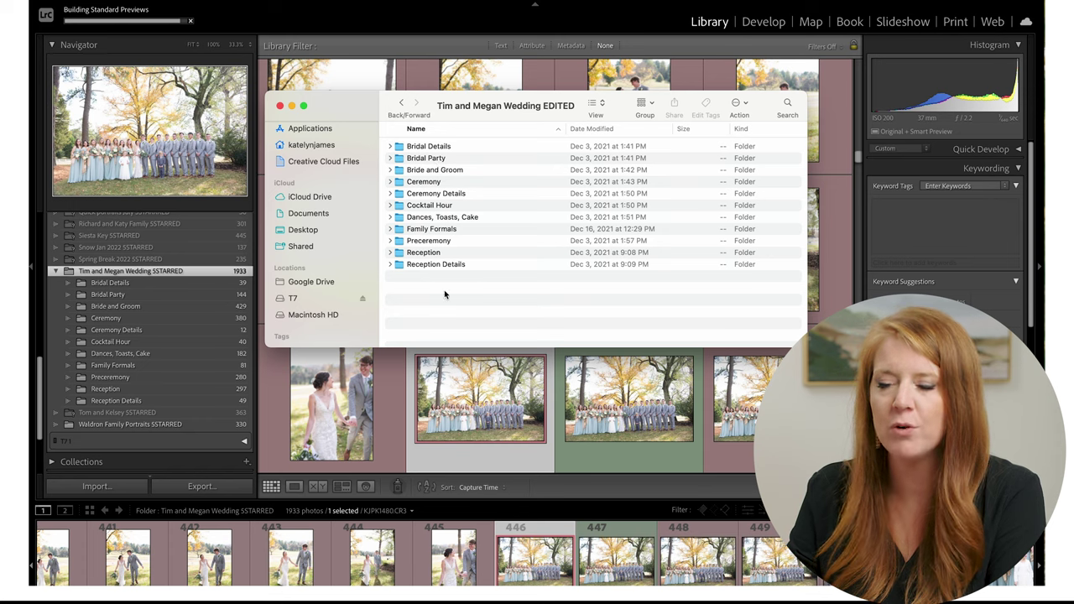
key(super+w)
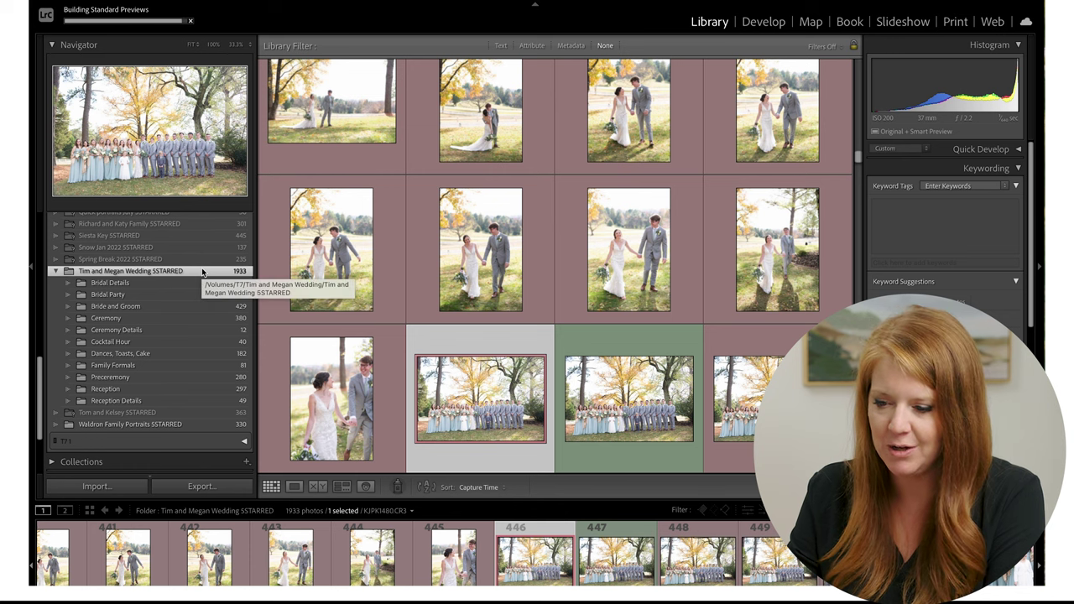
Show the Bridal Details folder, select all 39 of its photos and bring up Export
click(177, 282)
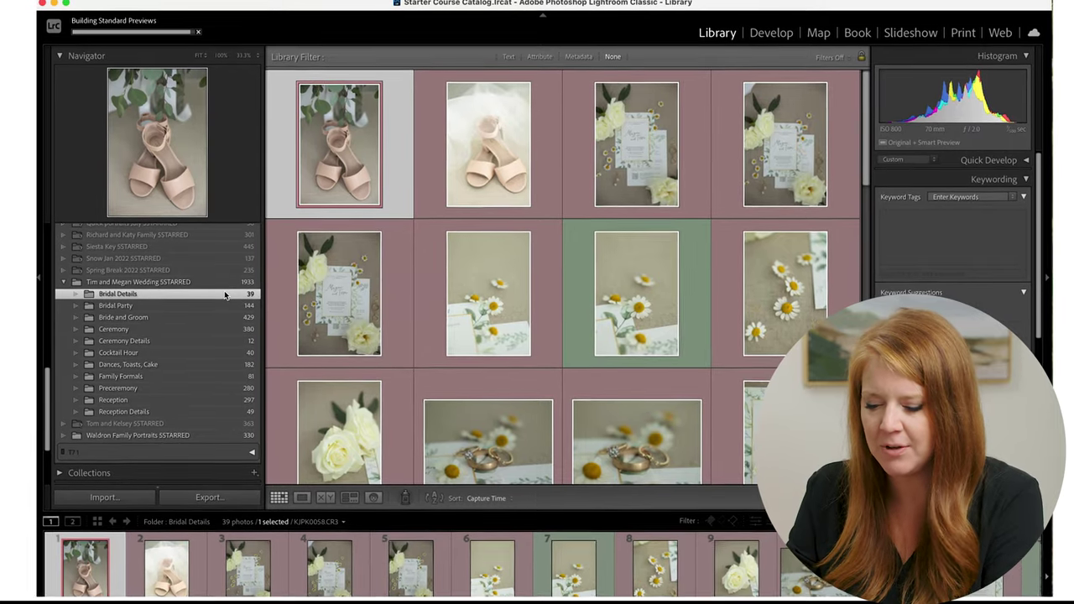
key(super+a)
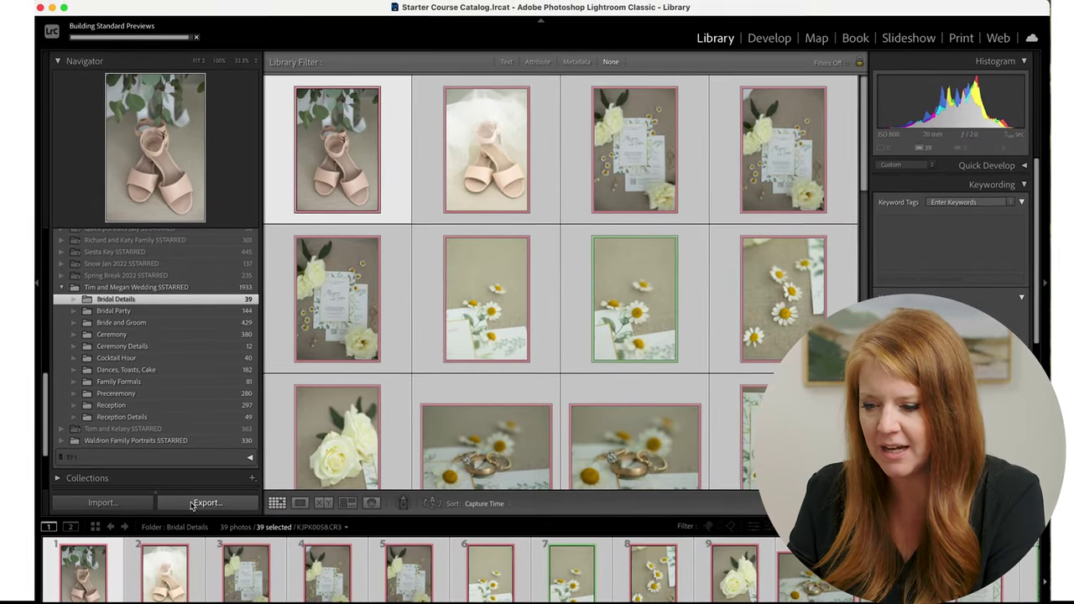
click(189, 501)
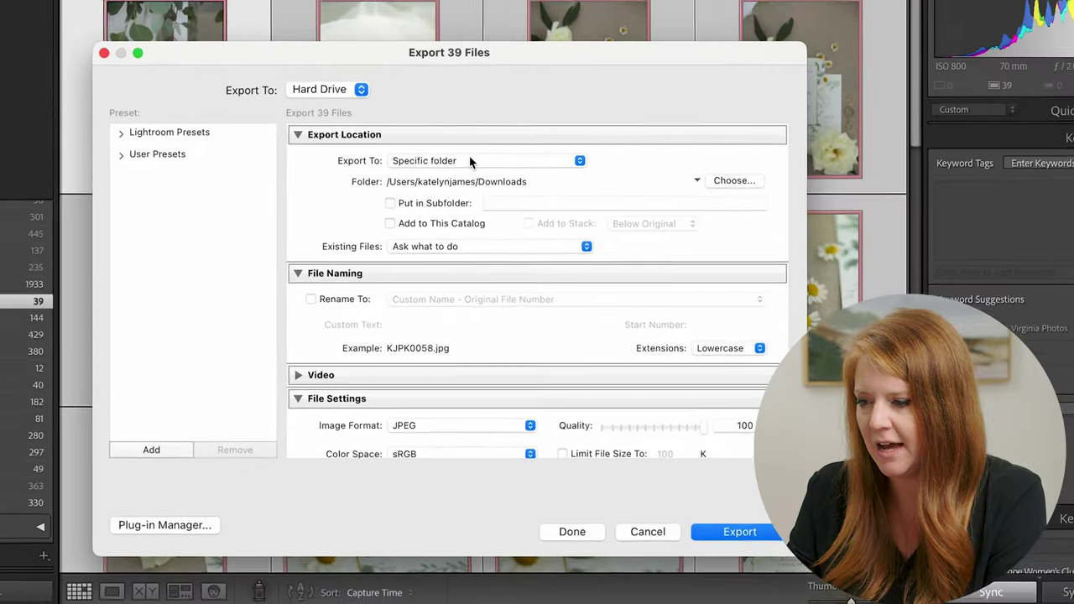
Set Export To to 'Choose folder later (useful for presets)'
click(532, 194)
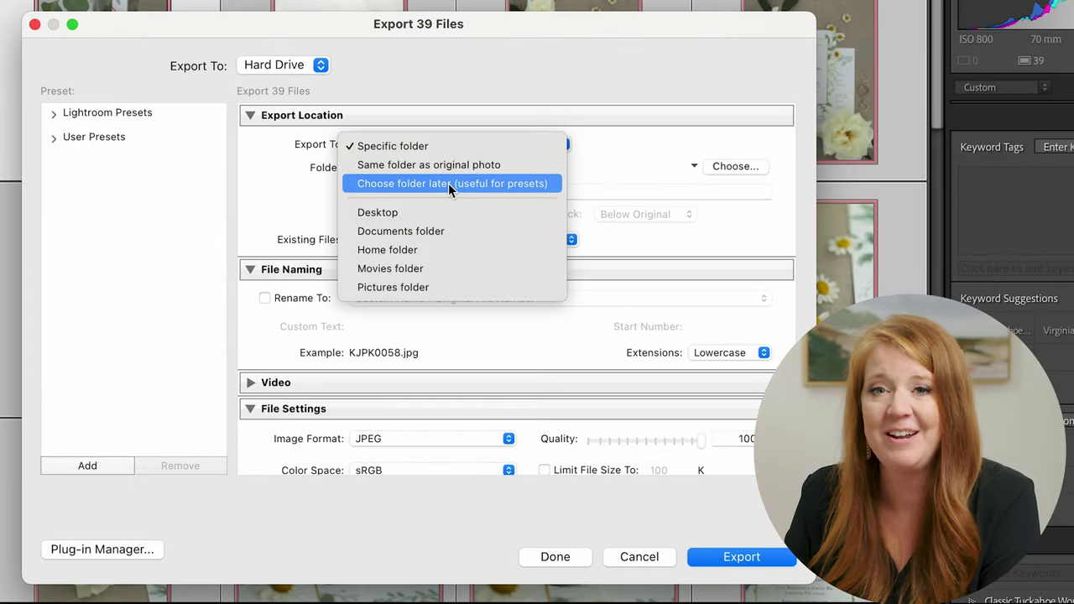
click(448, 183)
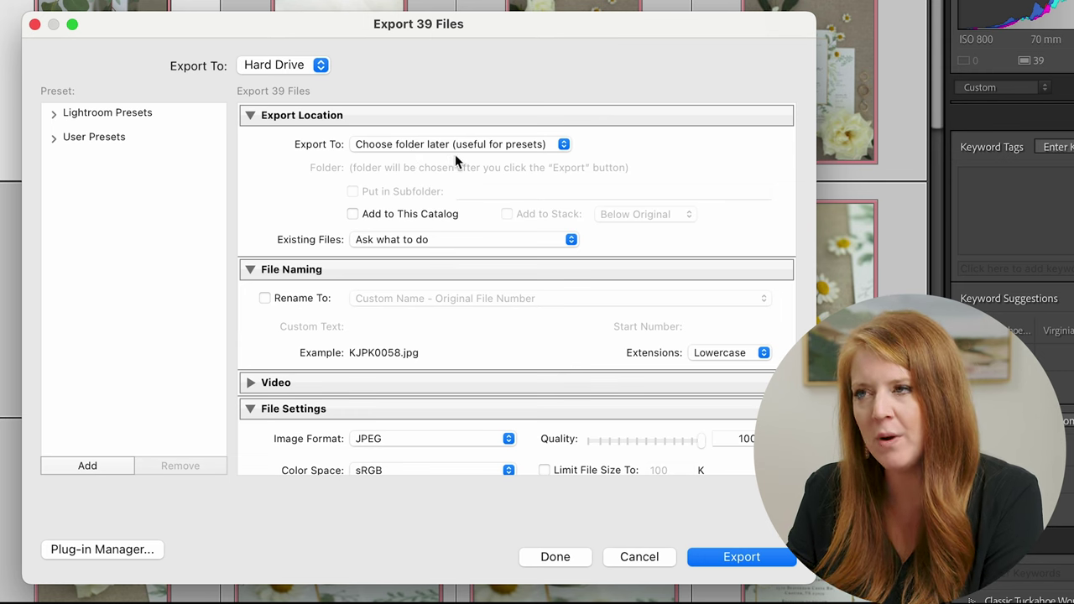
click(453, 146)
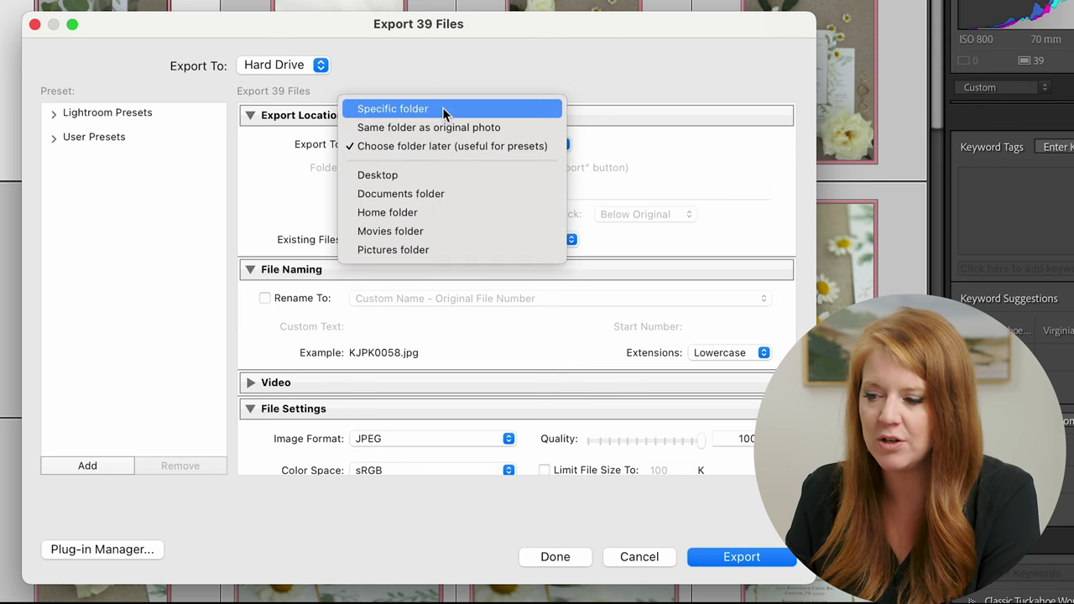
click(444, 109)
click(443, 144)
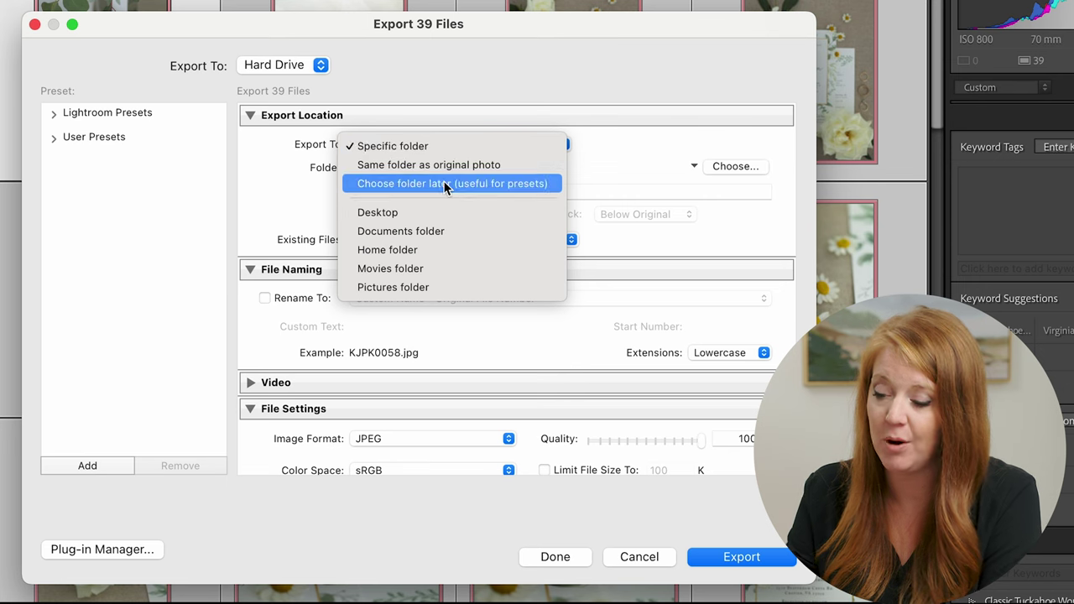
click(444, 181)
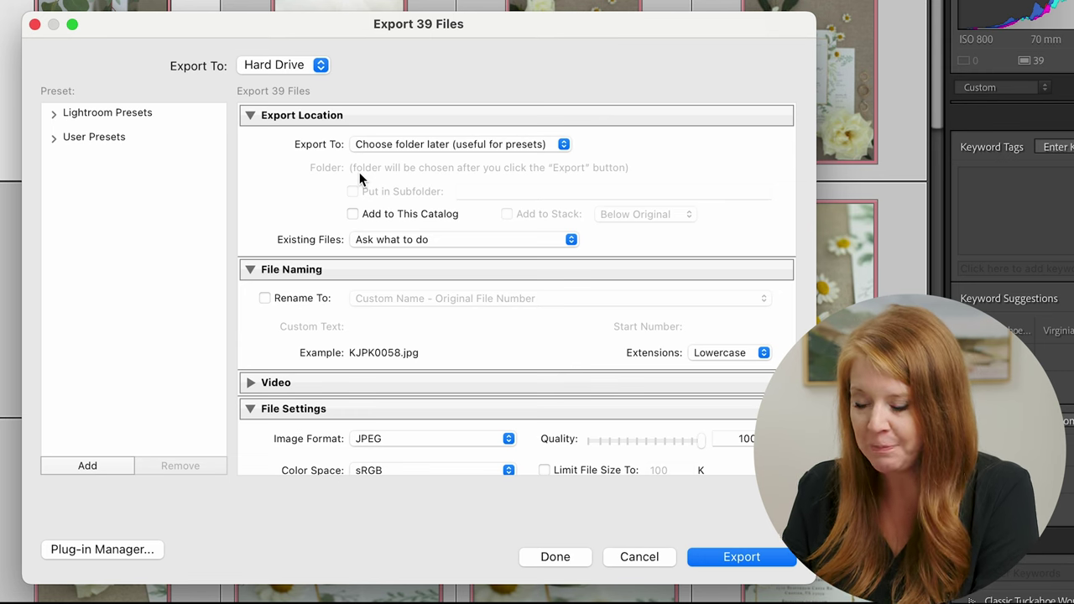
scroll(348, 215, down, 5)
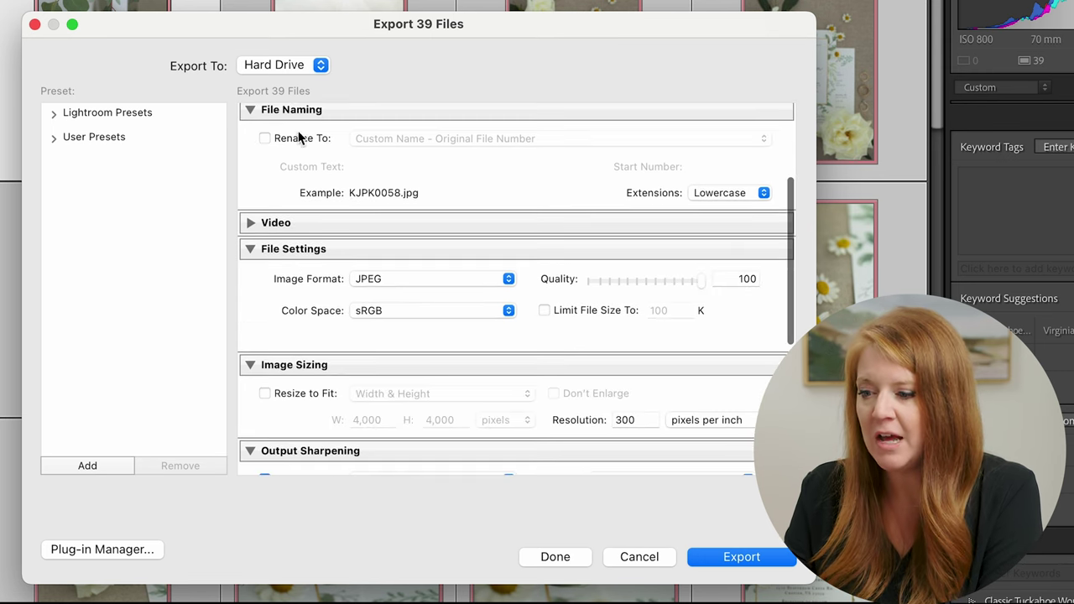
Turn on Rename To and clear the old Custom Text
scroll(311, 165, up, 1)
click(264, 173)
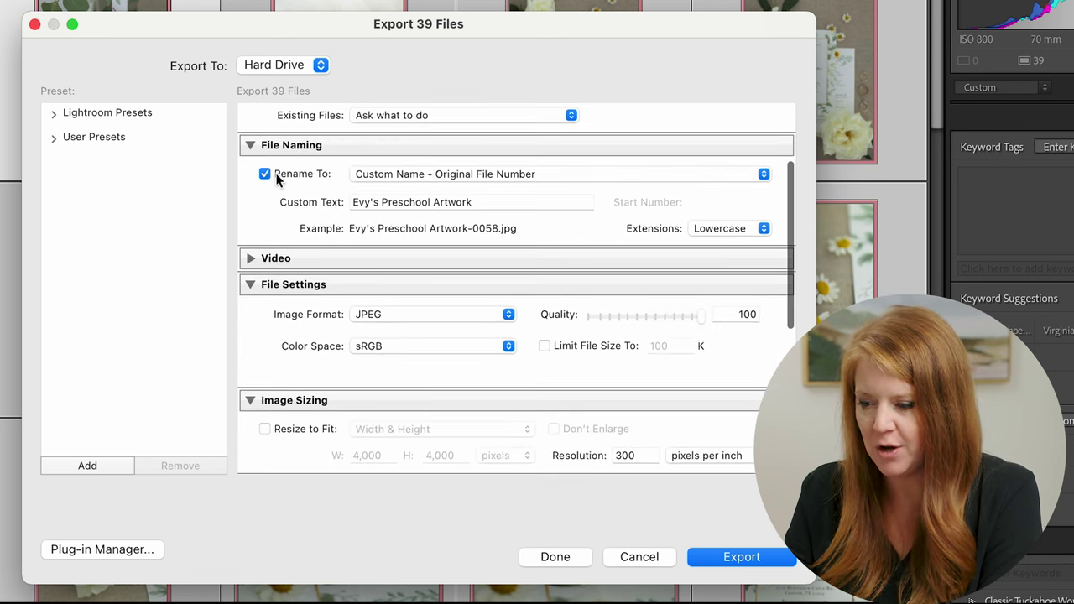
click(399, 173)
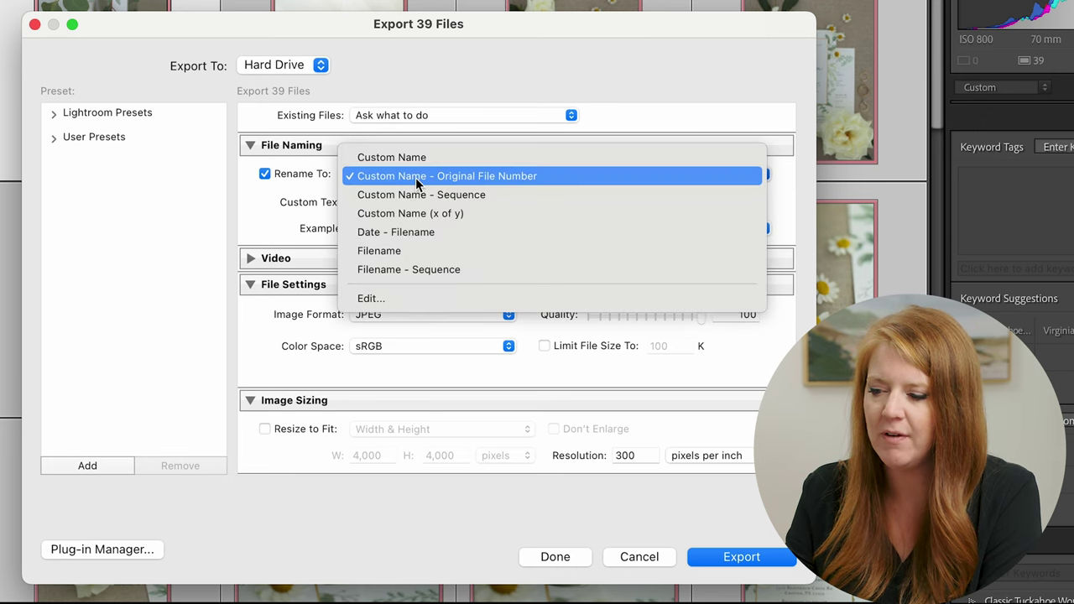
click(415, 176)
triple_click(451, 203)
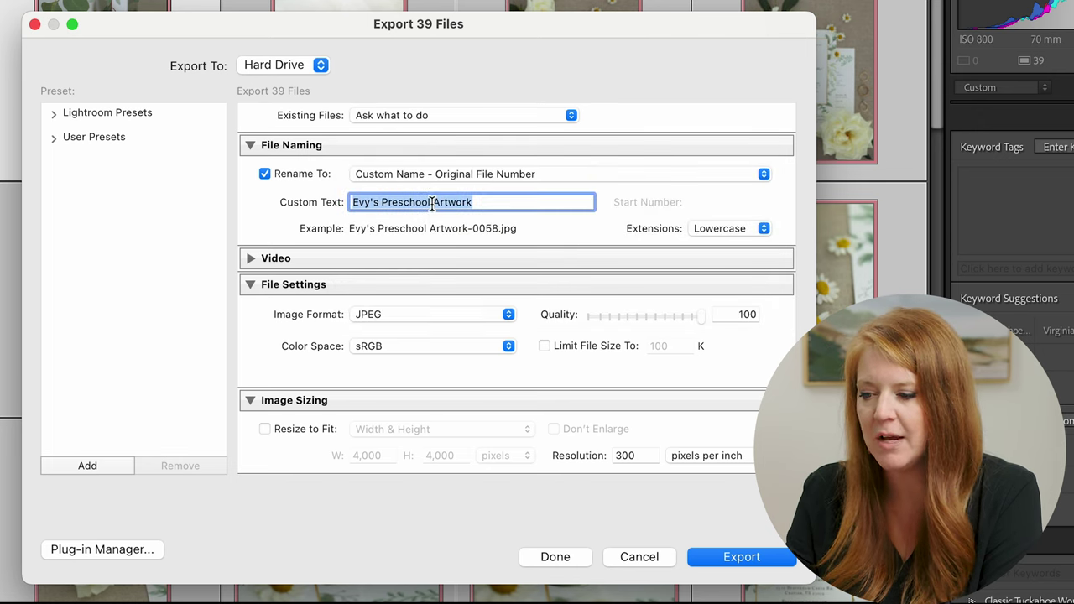
key(BackSpace)
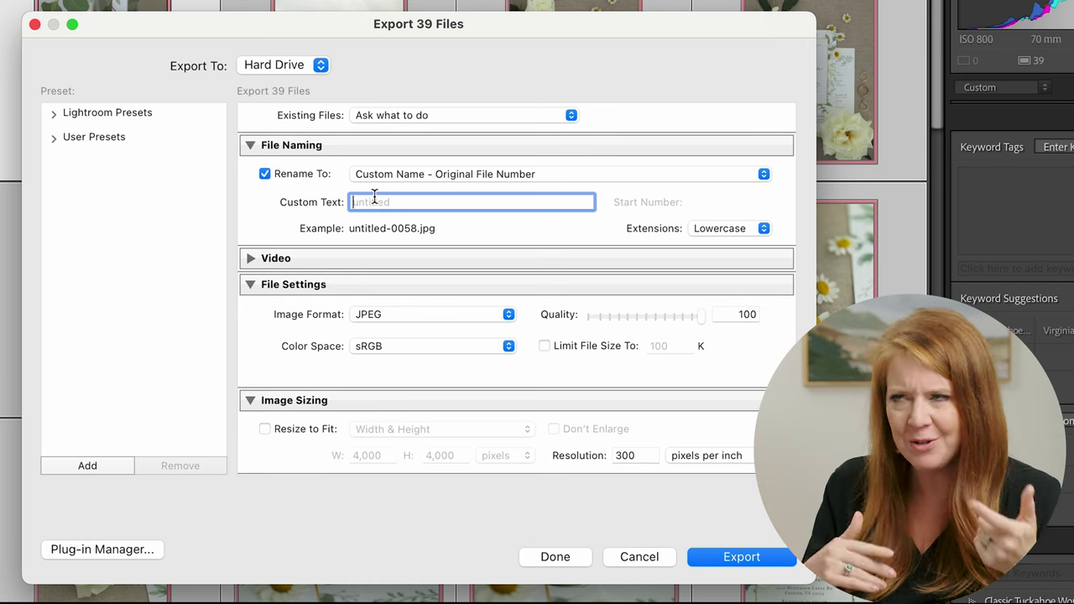
Choose Custom Name - Sequence and enter the couple's names followed by '_ Details'
click(389, 174)
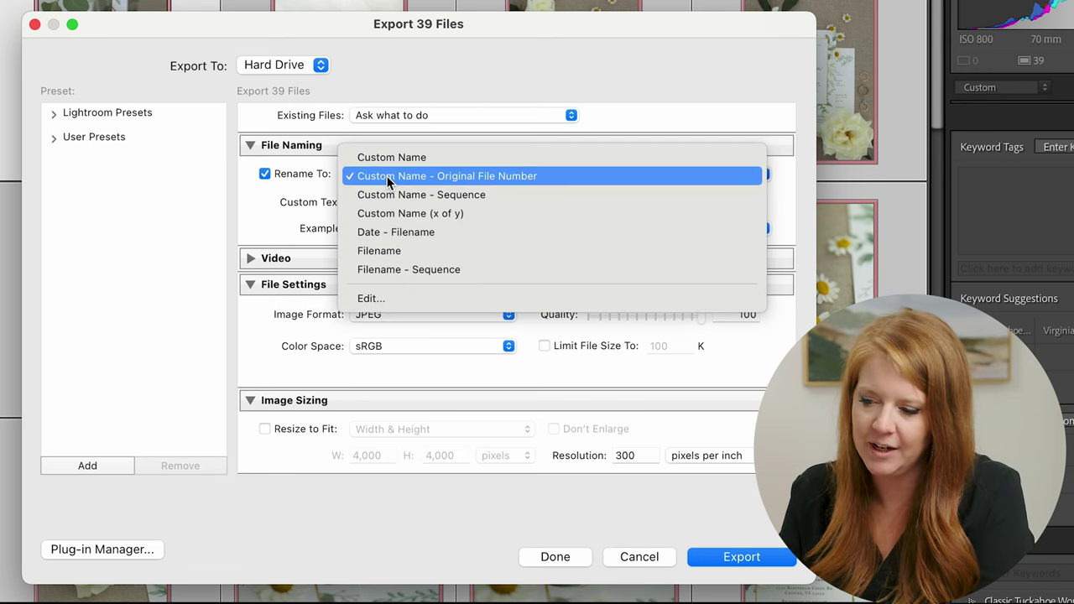
click(391, 194)
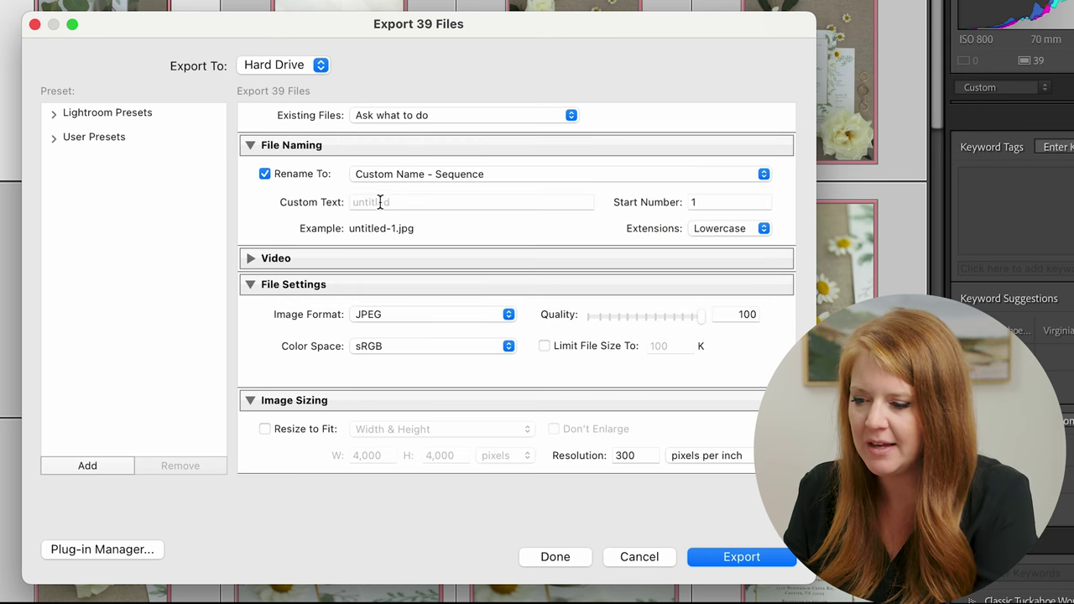
click(381, 202)
text(Tim and)
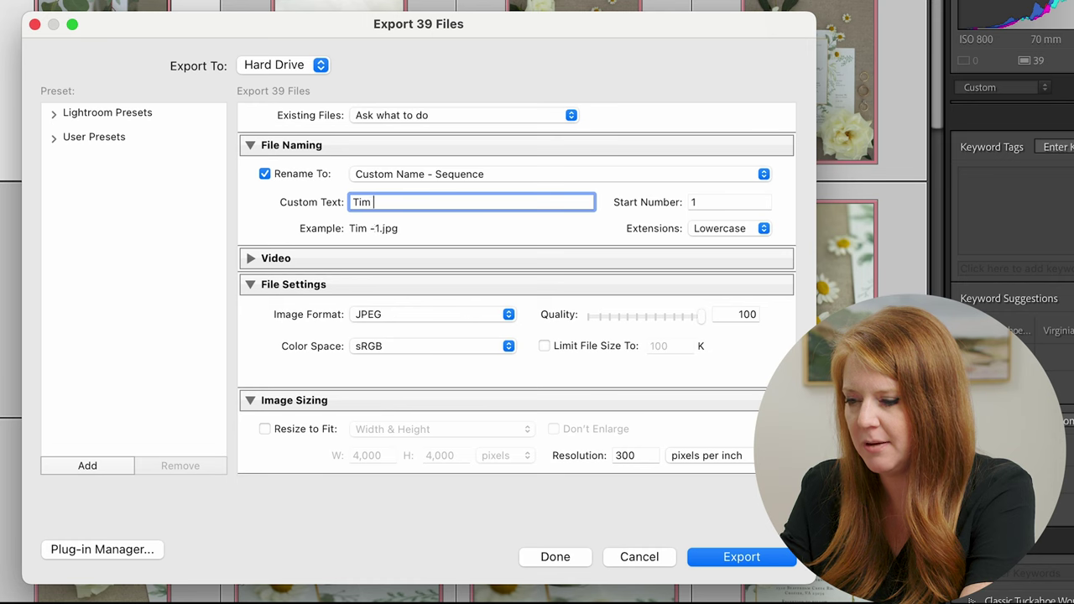
key(BackSpace)
key(BackSpace)
key(BackSpace)
text(and M)
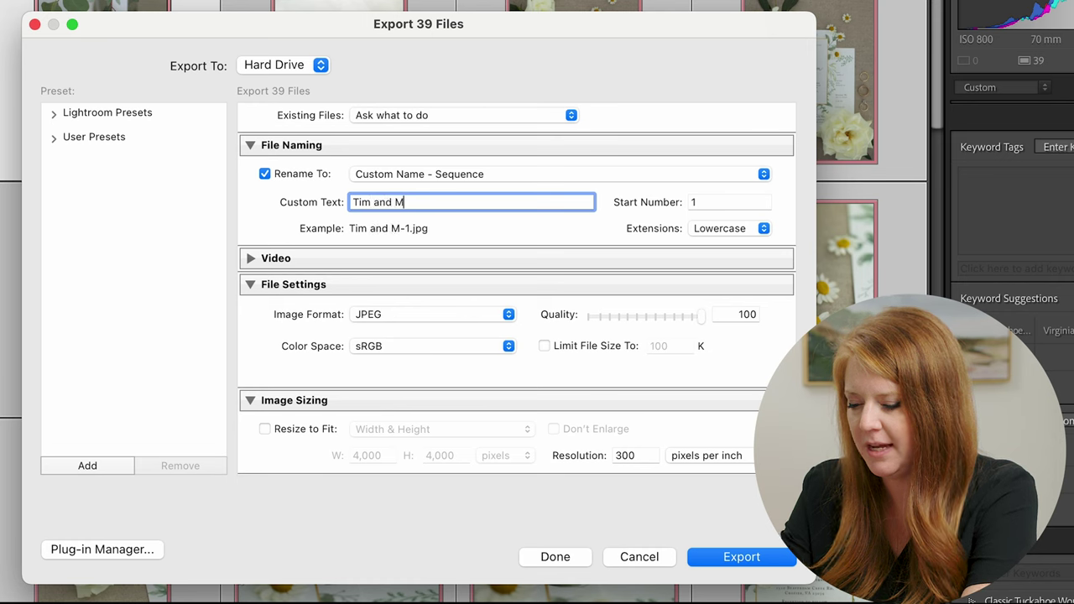
text(egan _ )
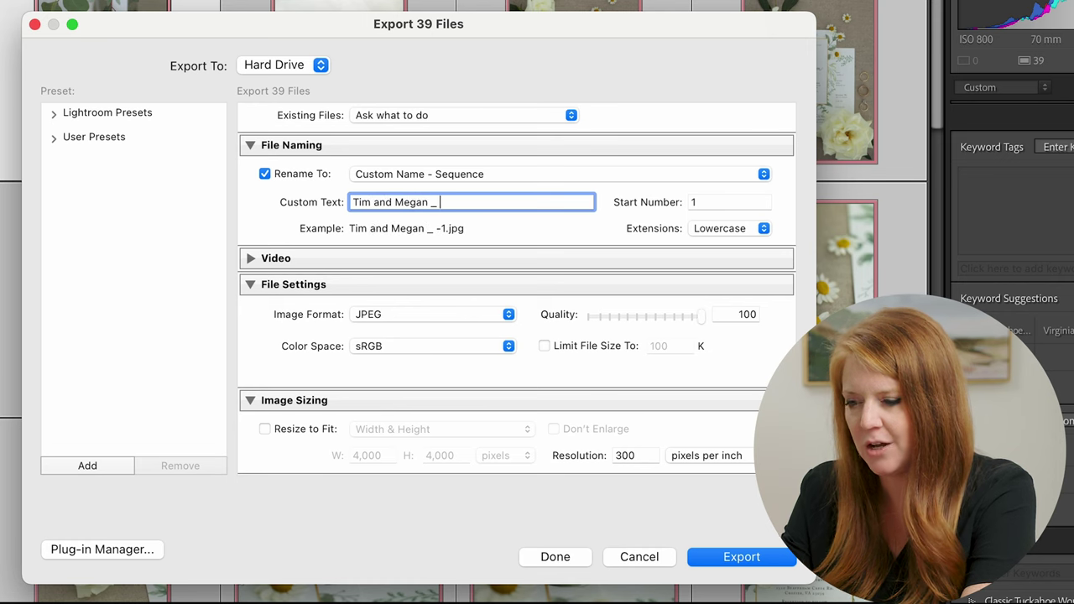
text(Details)
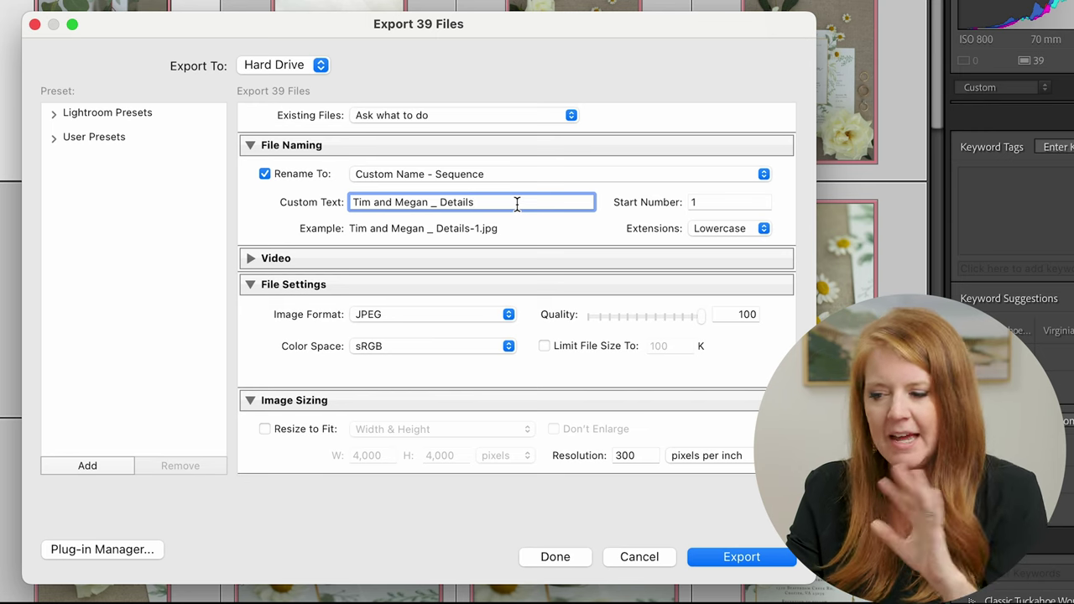
Try Resize to Fit by Long Edge, then turn resizing back off for full-size exports
scroll(504, 274, down, 3)
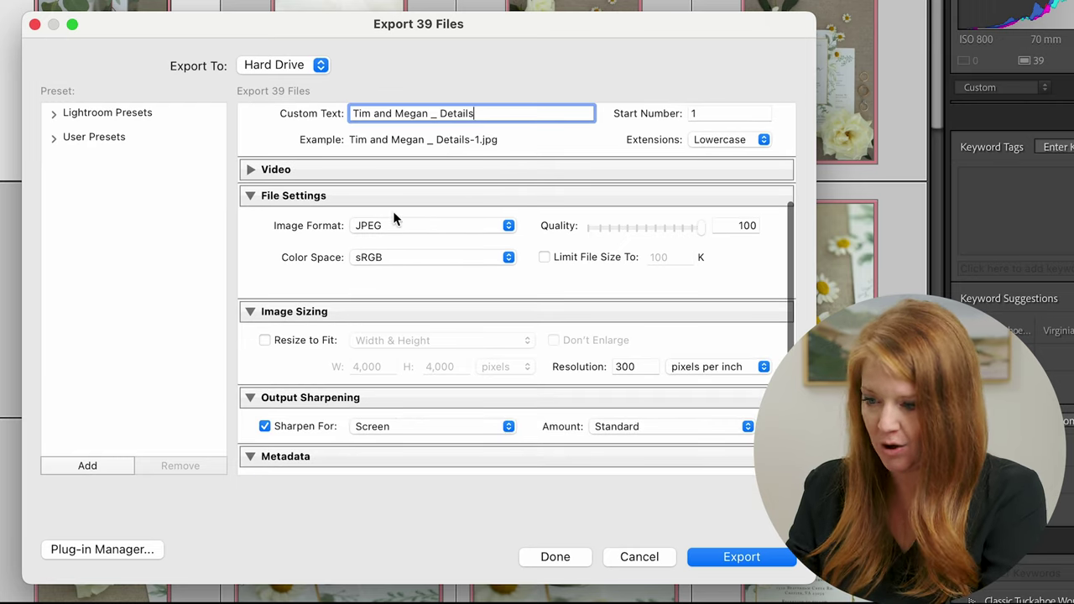
scroll(327, 288, down, 3)
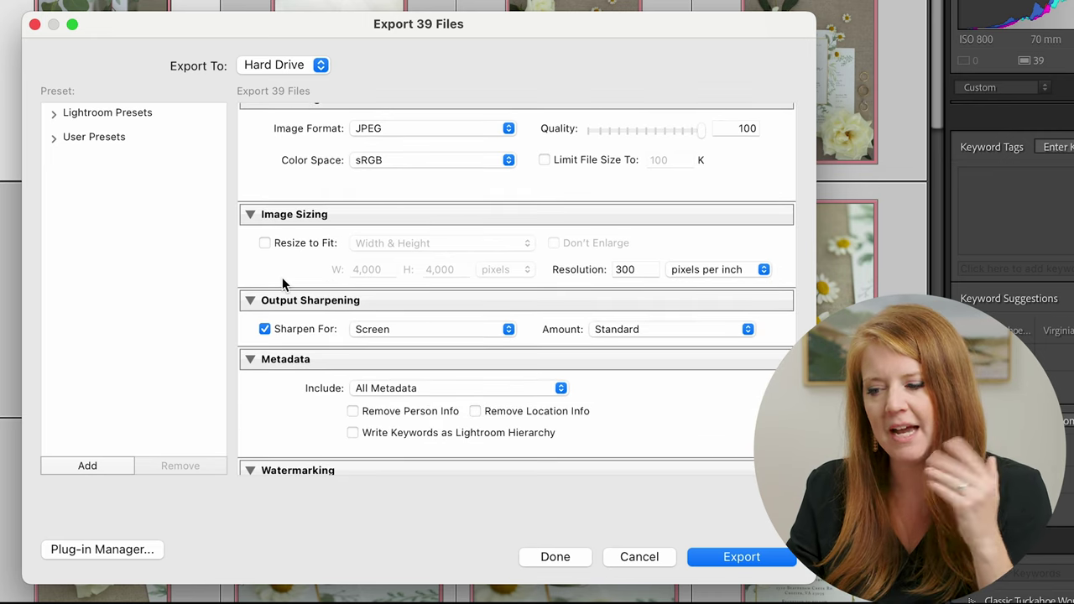
click(265, 242)
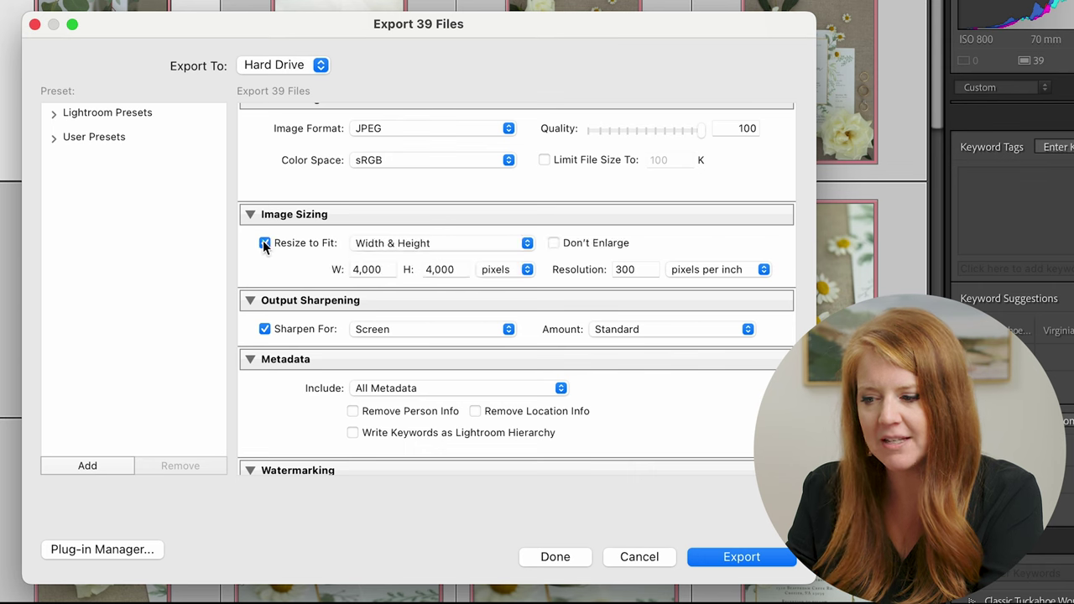
click(391, 243)
click(383, 282)
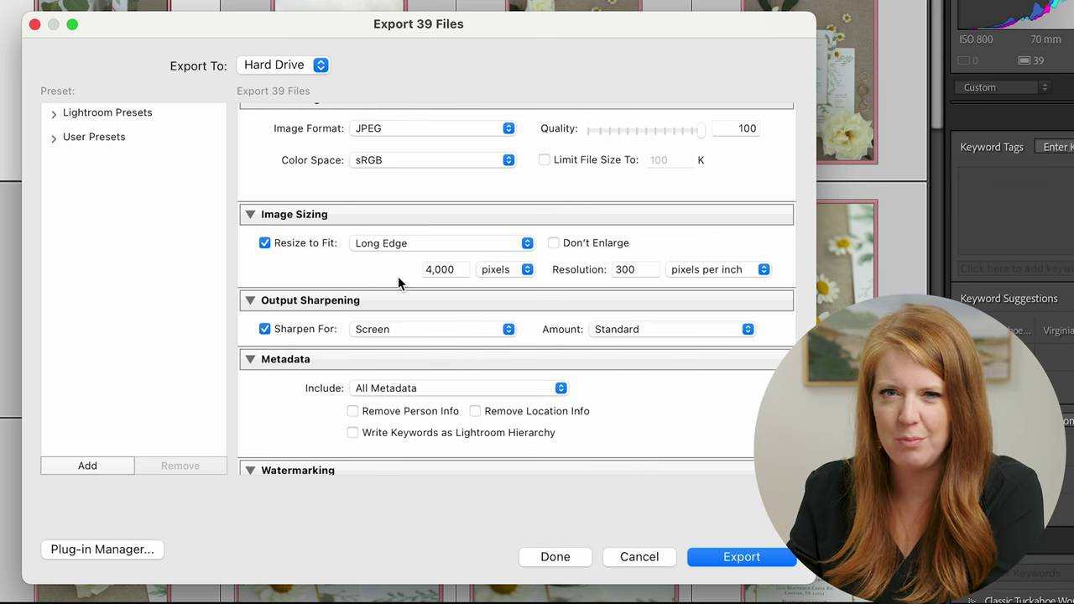
click(261, 242)
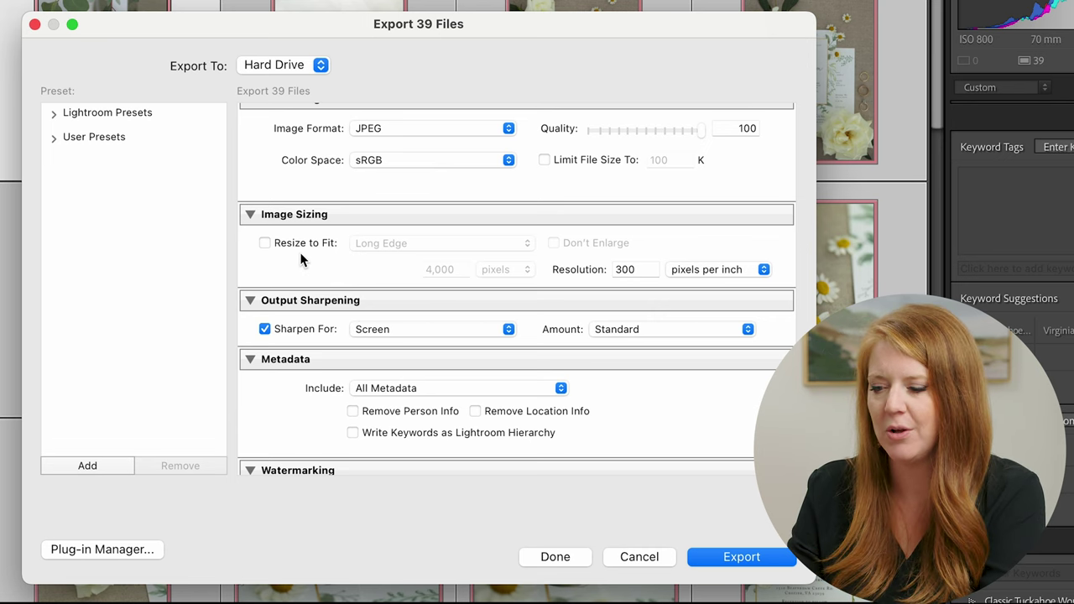
Set the Metadata Include option to Copyright Only
scroll(441, 185, down, 2)
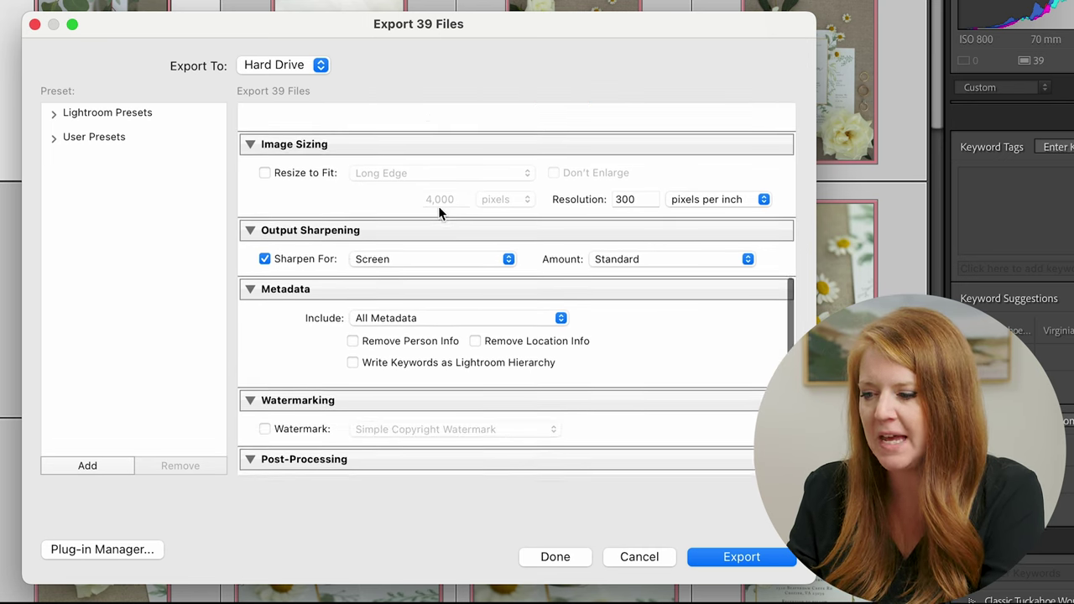
scroll(572, 262, down, 2)
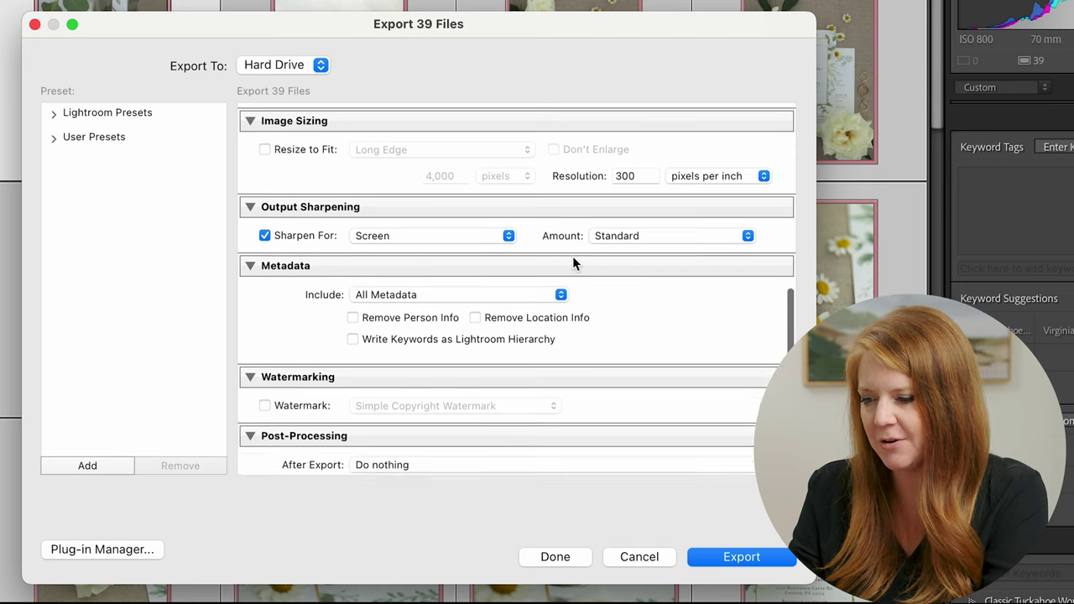
click(387, 258)
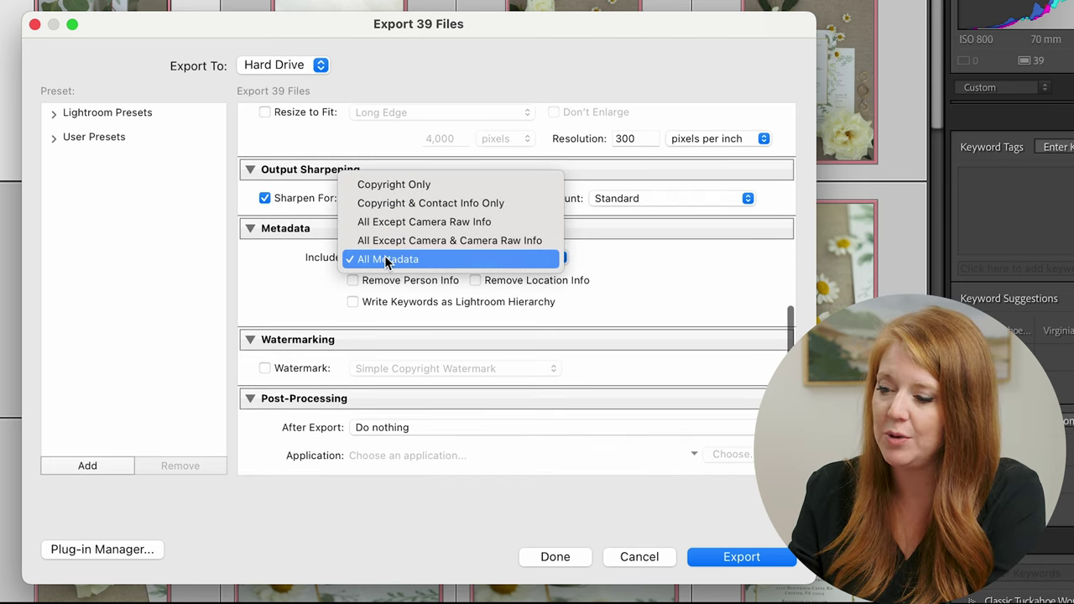
click(394, 188)
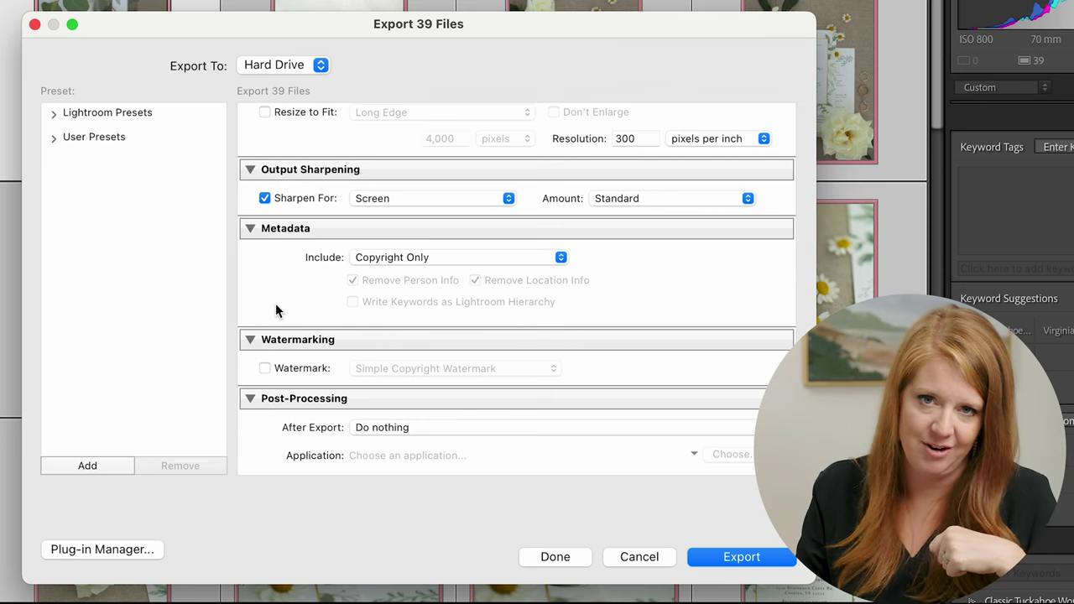
scroll(434, 334, up, 5)
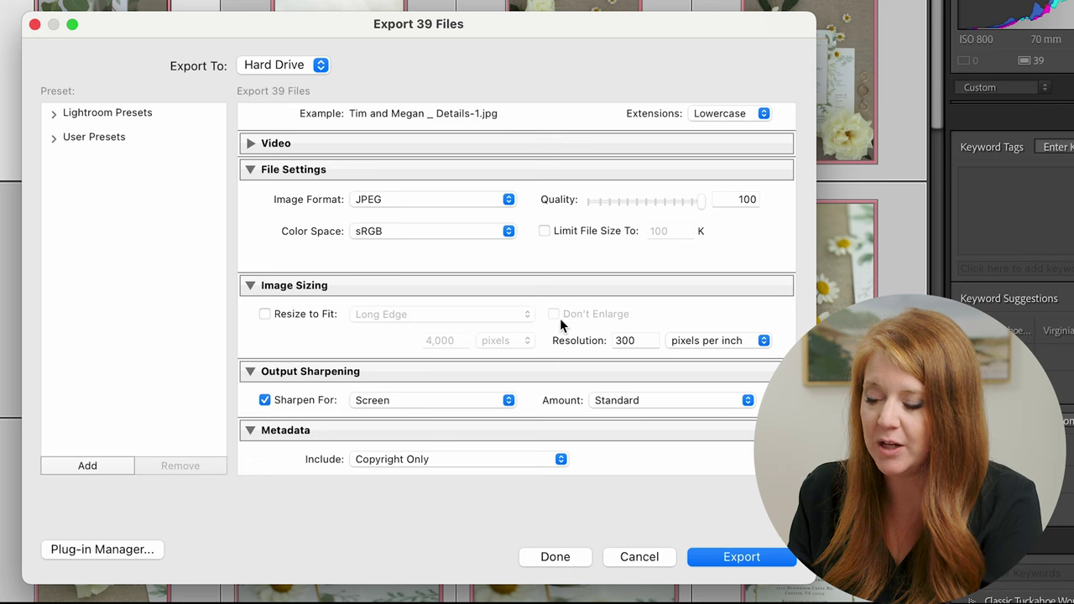